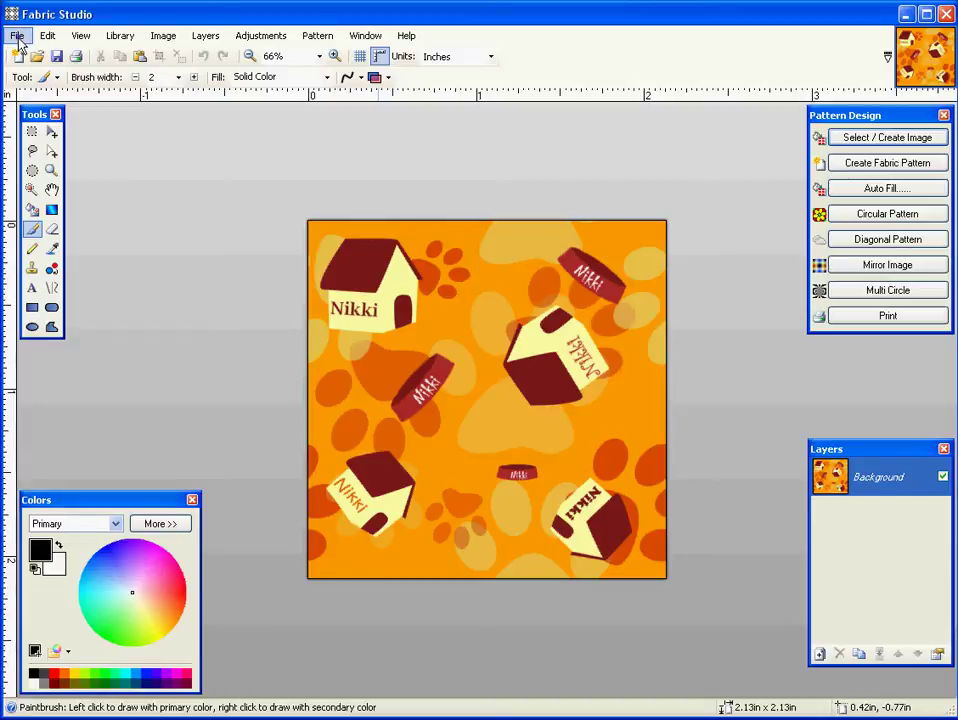
Step: Begin a new custom-size document with resolution 150, then cancel it
{"action": "left_click", "coordinate": [18, 38]}
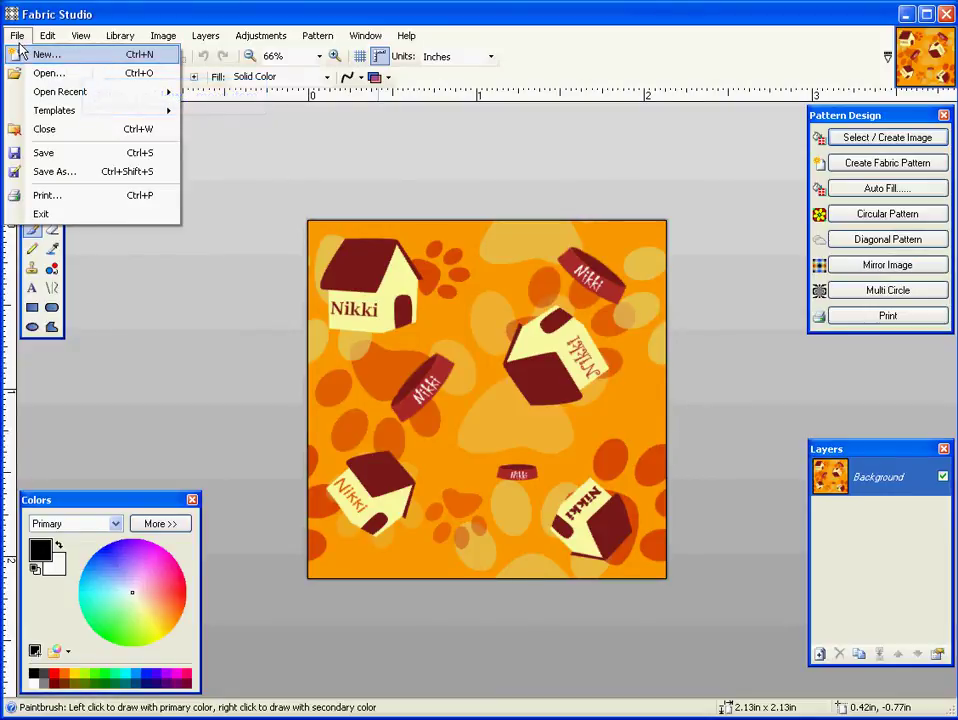
{"action": "left_click", "coordinate": [22, 58]}
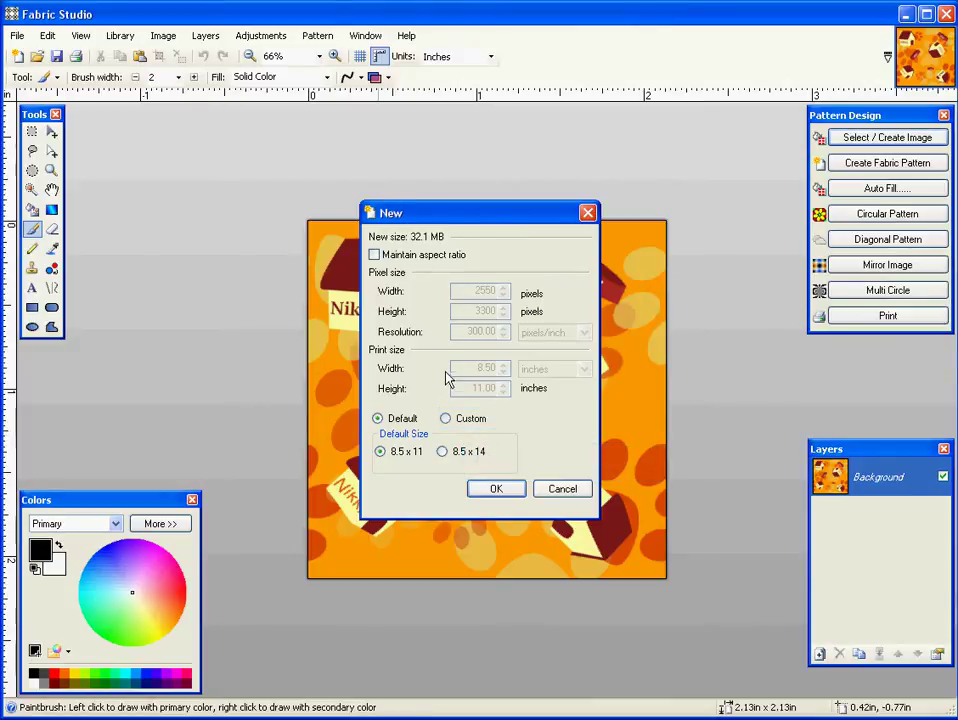
{"action": "left_click", "coordinate": [446, 419]}
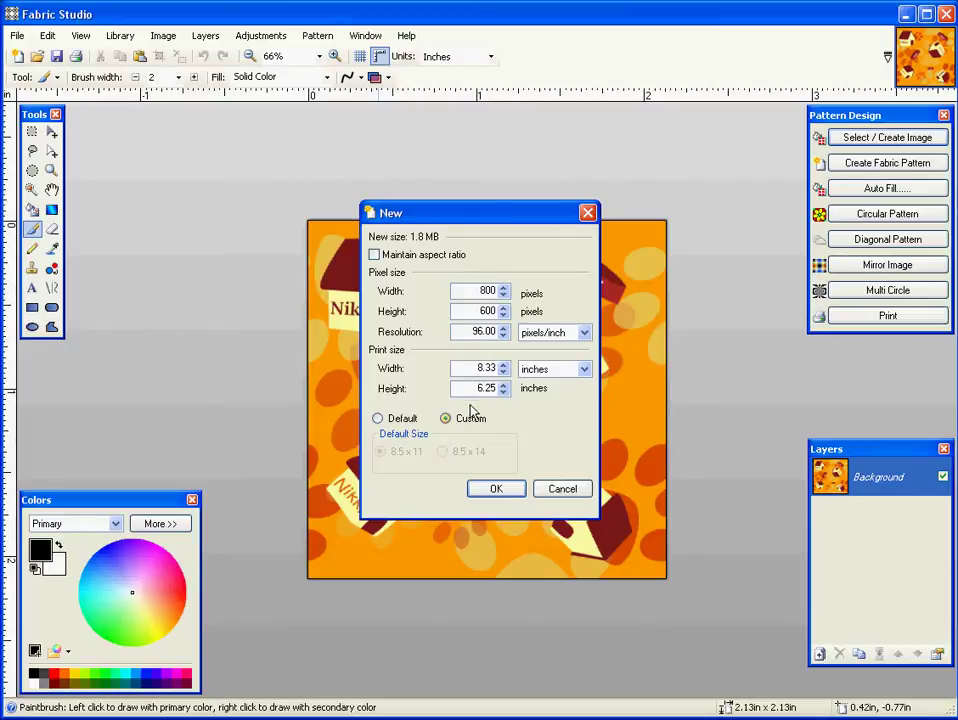
{"action": "left_click_drag", "start_coordinate": [489, 332], "coordinate": [513, 337]}
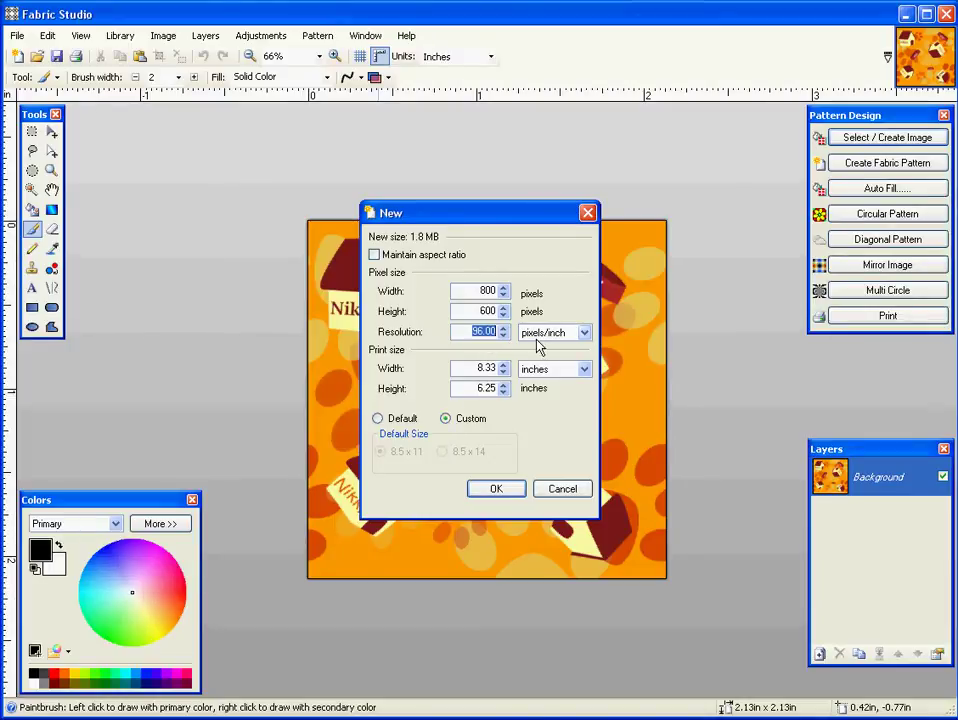
{"action": "type", "text": "150"}
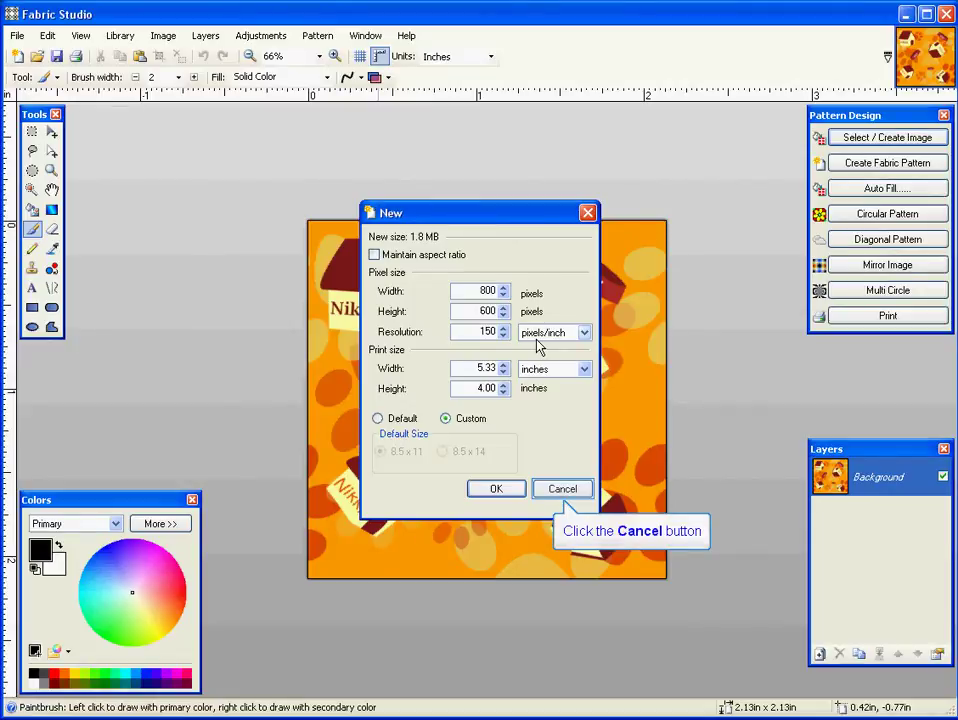
{"action": "left_click", "coordinate": [549, 489]}
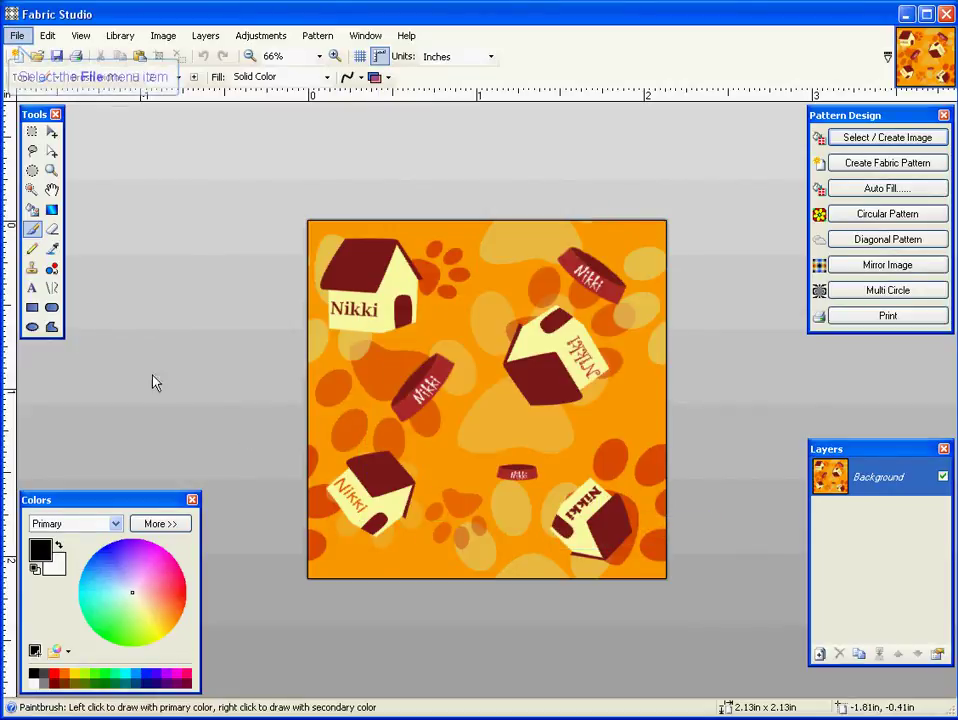
Step: Create a new document from File > Templates > Stripe
{"action": "left_click", "coordinate": [17, 36]}
{"action": "key", "text": "Down"}
{"action": "key", "text": "Down"}
{"action": "key", "text": "Down"}
{"action": "key", "text": "Down"}
{"action": "key", "text": "Right"}
{"action": "key", "text": "Down"}
{"action": "key", "text": "Down"}
{"action": "key", "text": "Down"}
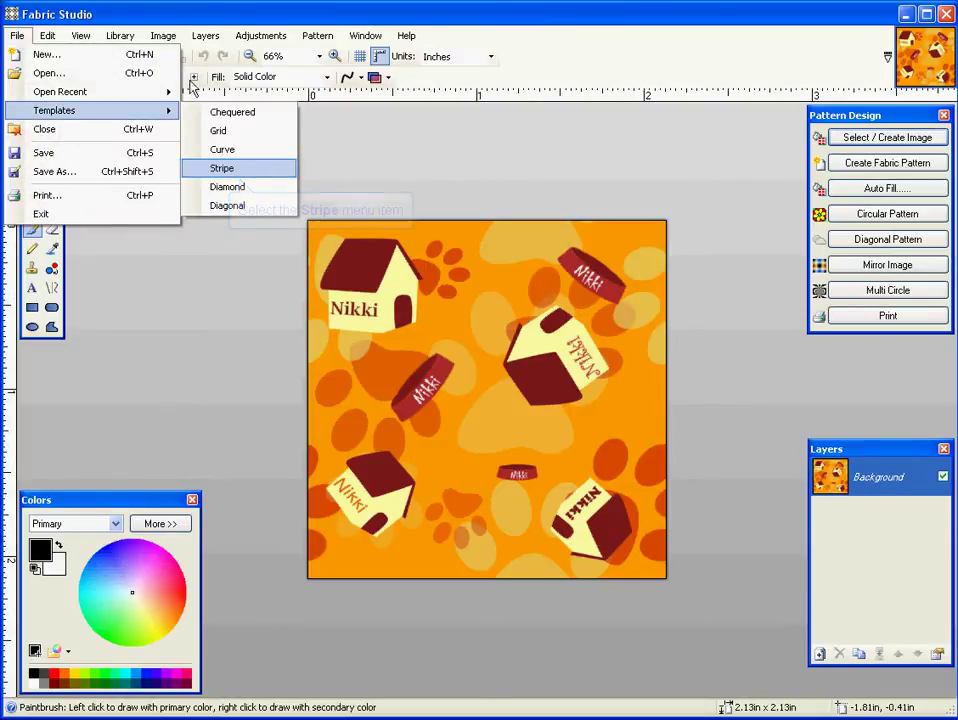
{"action": "left_click", "coordinate": [223, 169]}
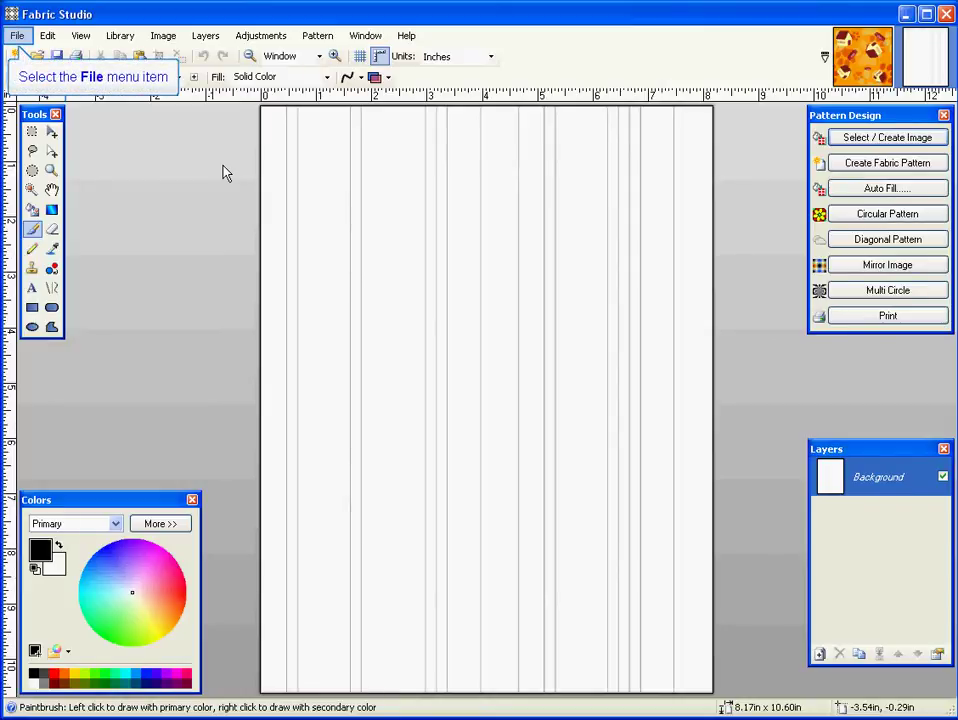
{"action": "left_click", "coordinate": [16, 36]}
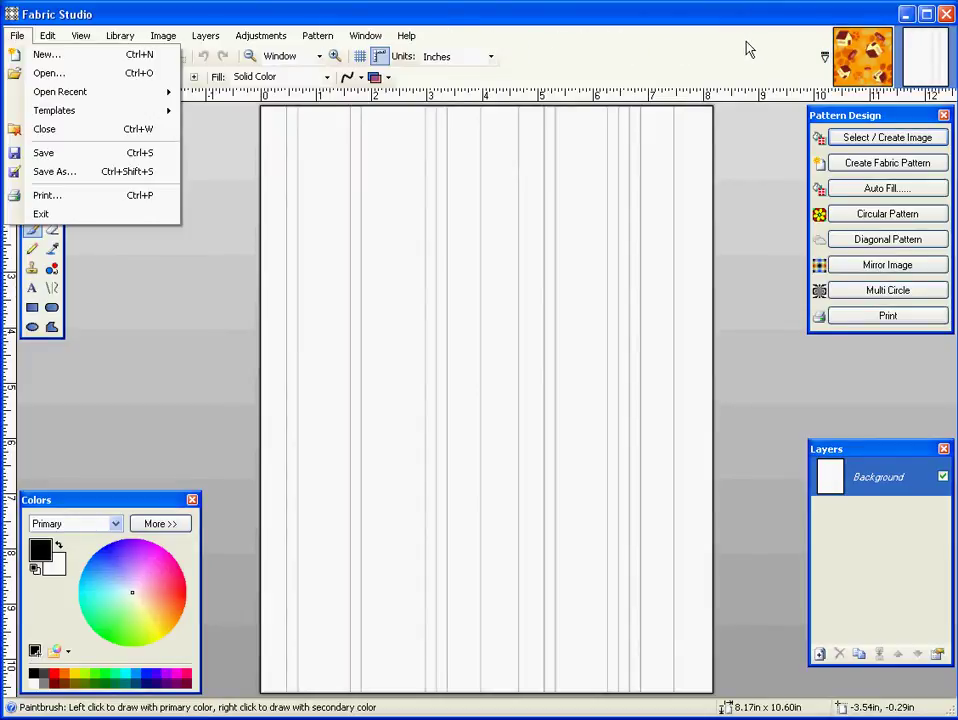
Step: On the orange dog-house pattern, add Layer 2, write 'Zoey' in 26-point Arial, and box-select it
{"action": "left_click", "coordinate": [875, 70]}
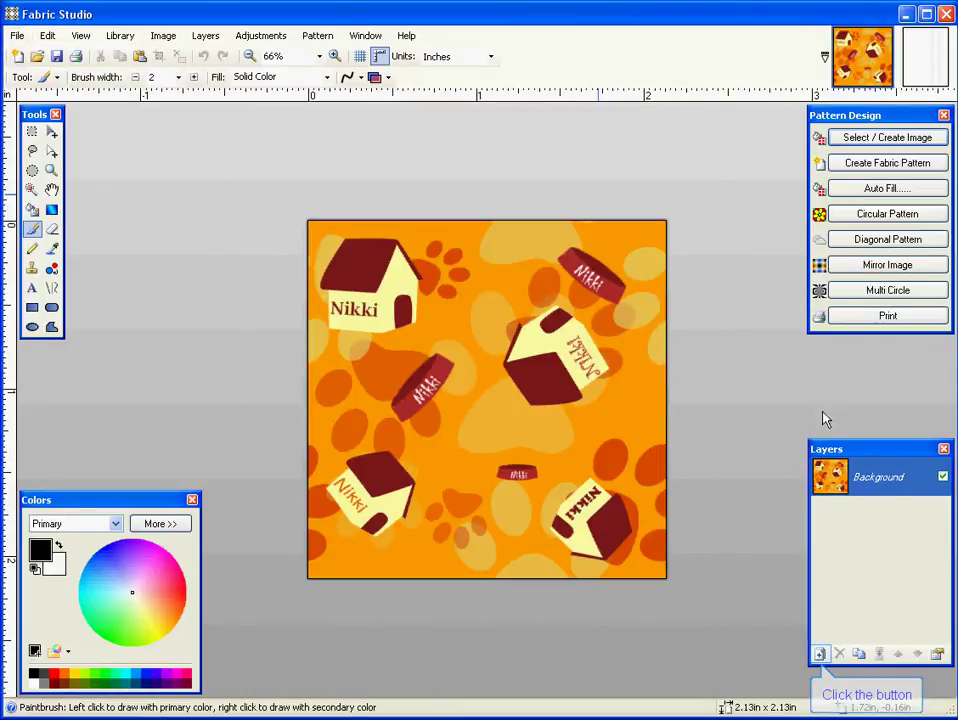
{"action": "left_click", "coordinate": [819, 653]}
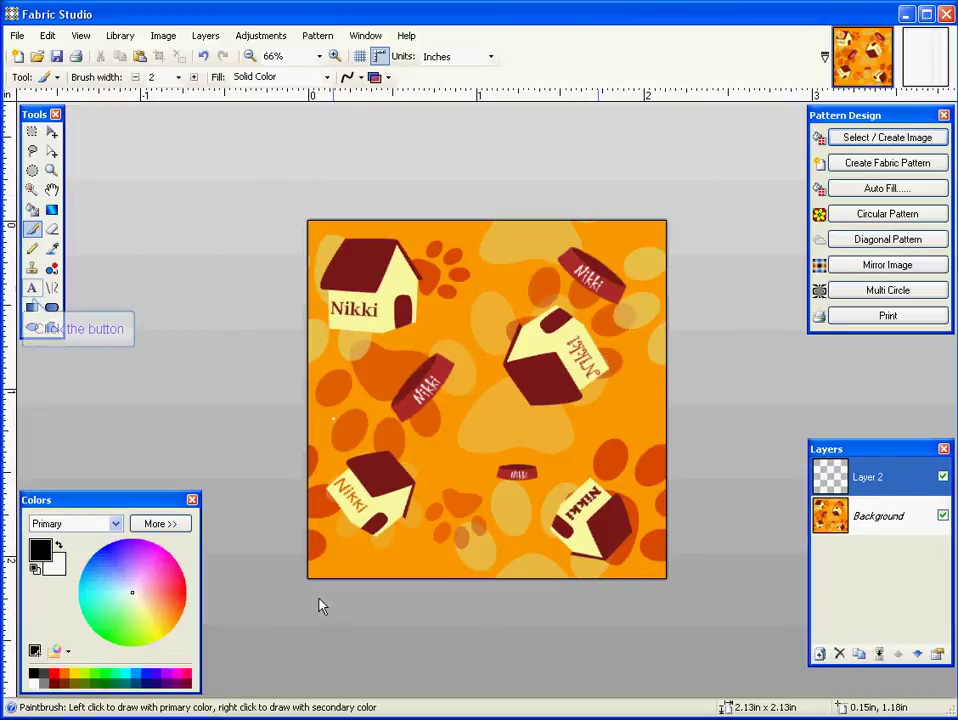
{"action": "left_click", "coordinate": [32, 287]}
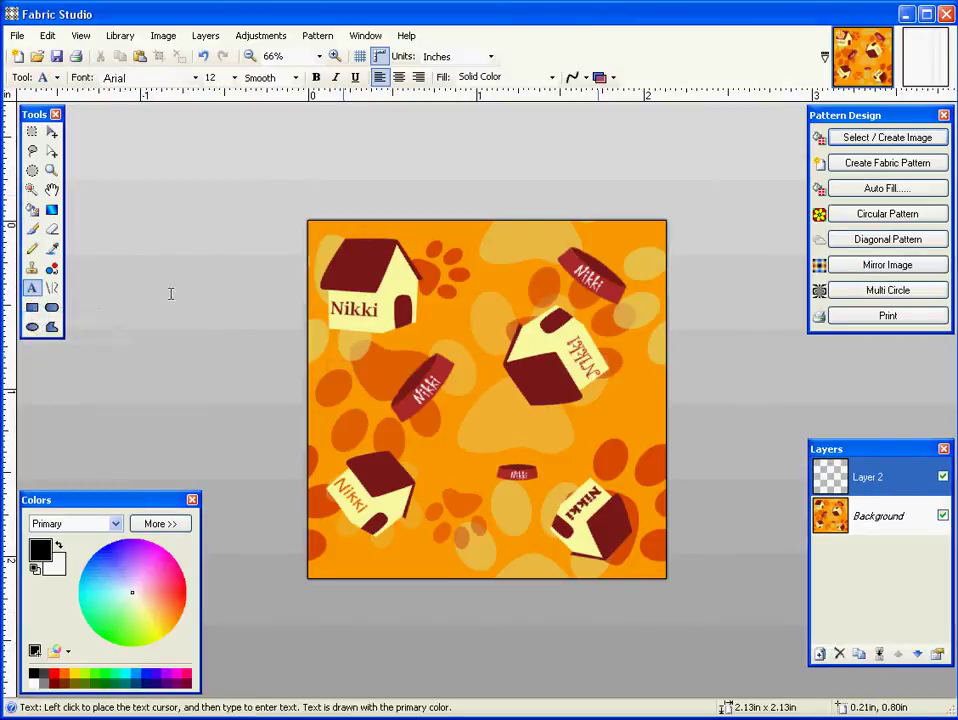
{"action": "left_click", "coordinate": [343, 378]}
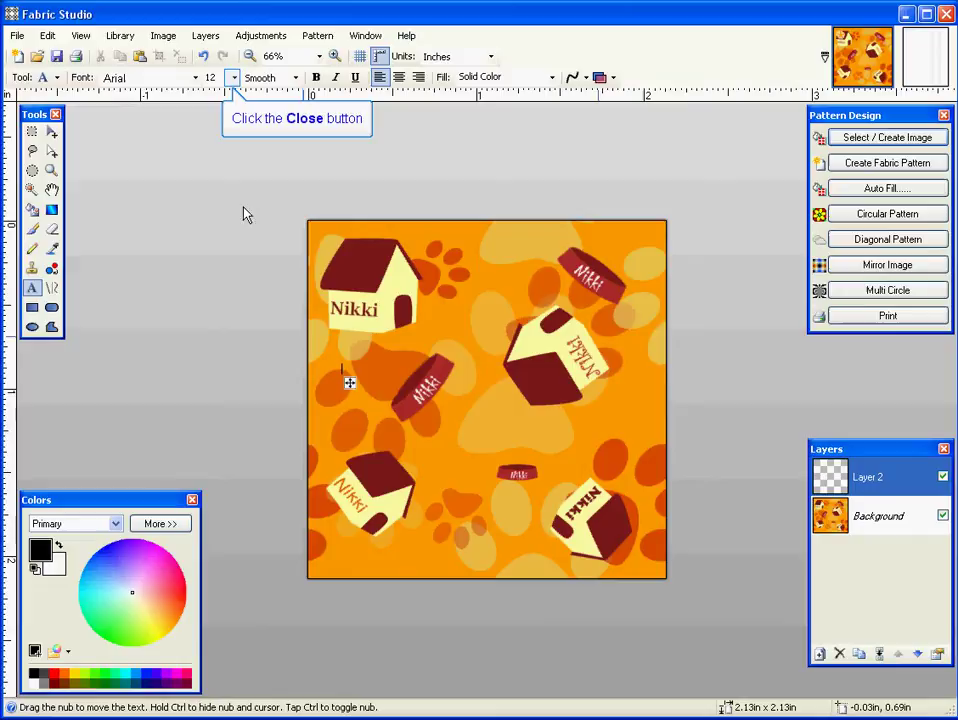
{"action": "left_click", "coordinate": [235, 78]}
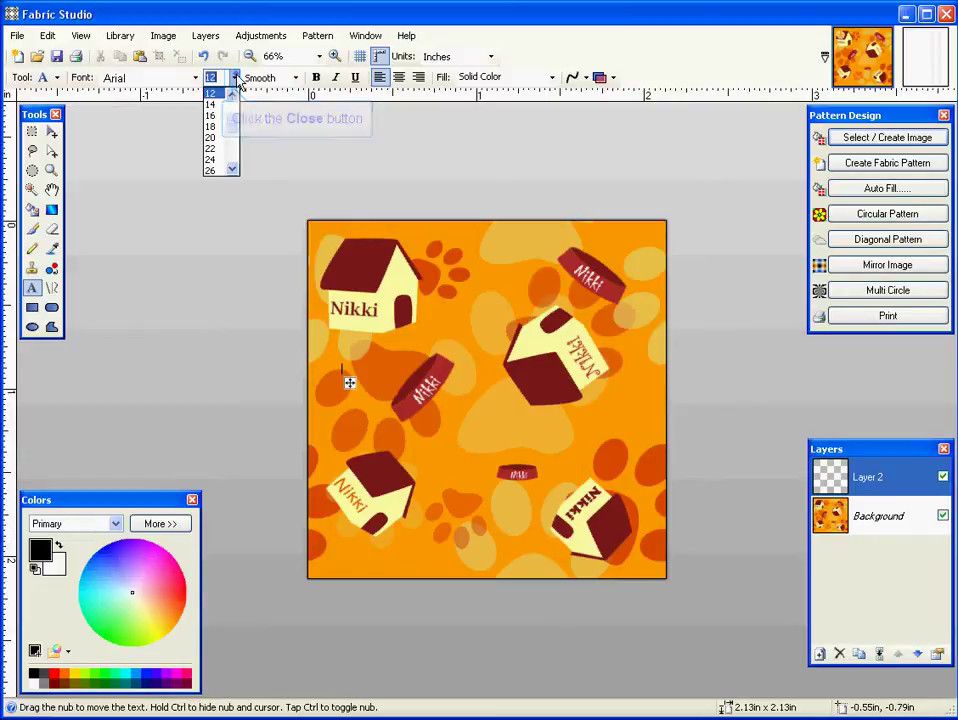
{"action": "left_click", "coordinate": [213, 170]}
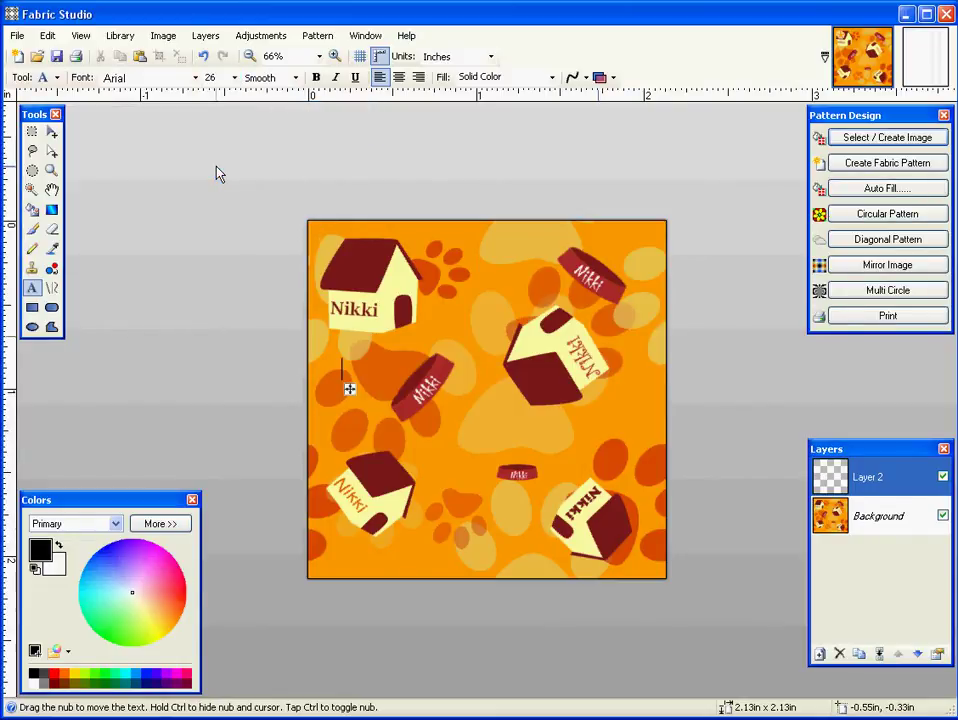
{"action": "type", "text": "Zoey"}
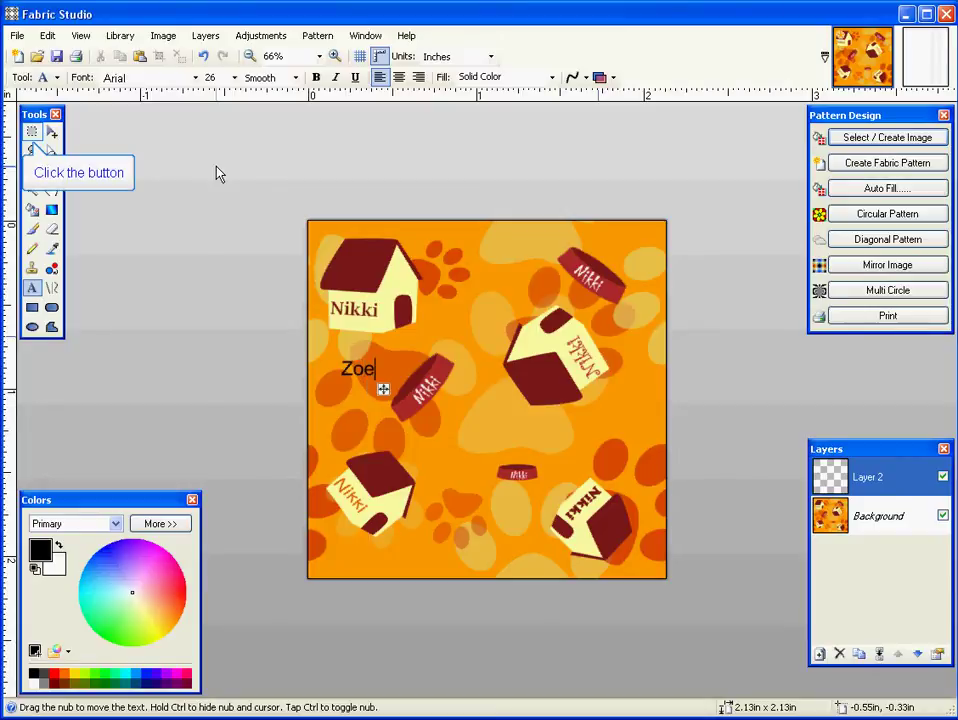
{"action": "left_click", "coordinate": [32, 131]}
{"action": "left_click_drag", "start_coordinate": [326, 352], "coordinate": [391, 374]}
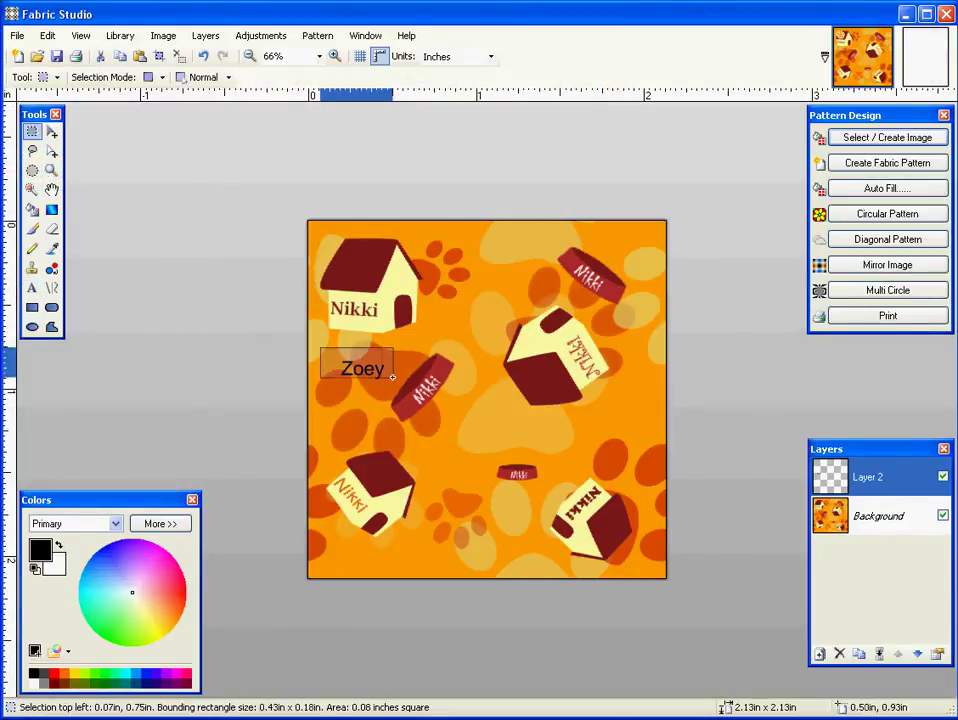
{"action": "left_click", "coordinate": [48, 36]}
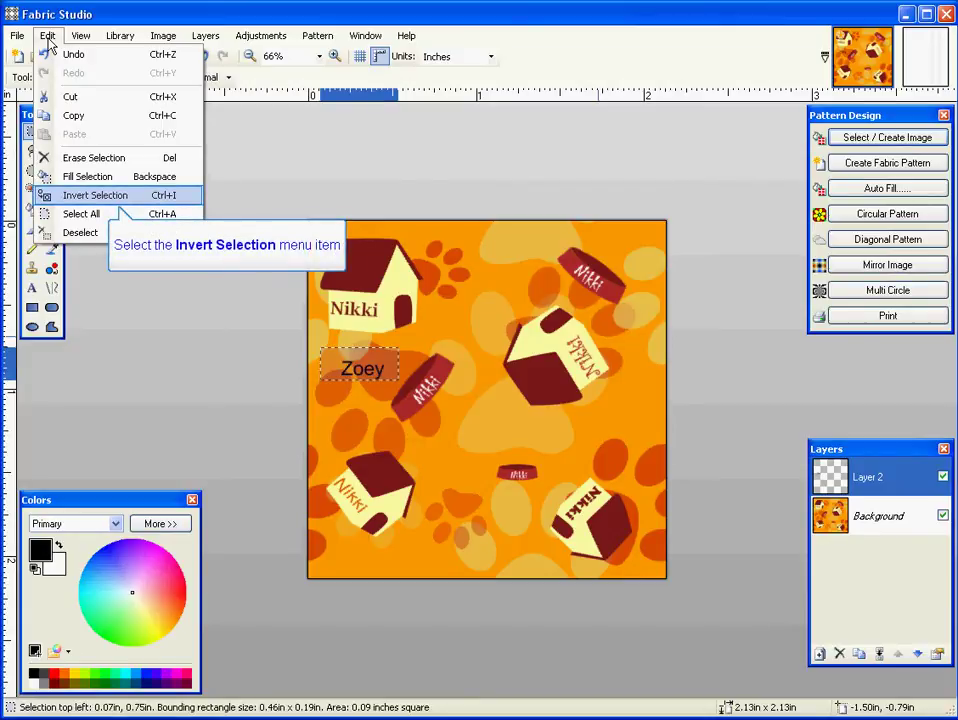
{"action": "left_click", "coordinate": [80, 198]}
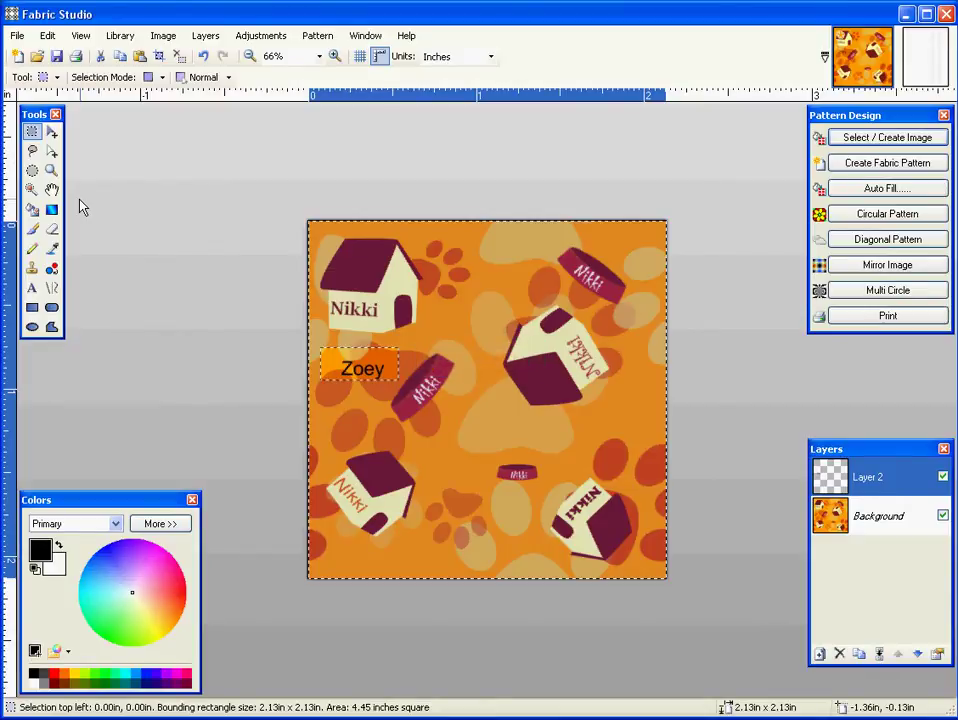
{"action": "key", "text": "ctrl+z"}
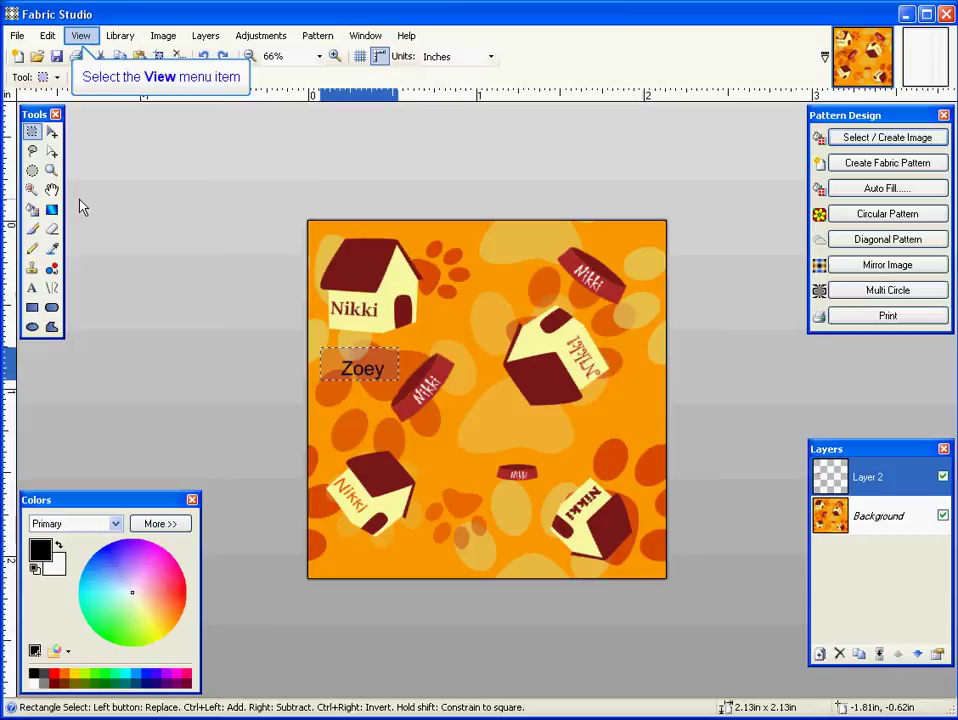
Step: Turn the View rulers off and back on, ending at the Library categories
{"action": "left_click", "coordinate": [80, 36]}
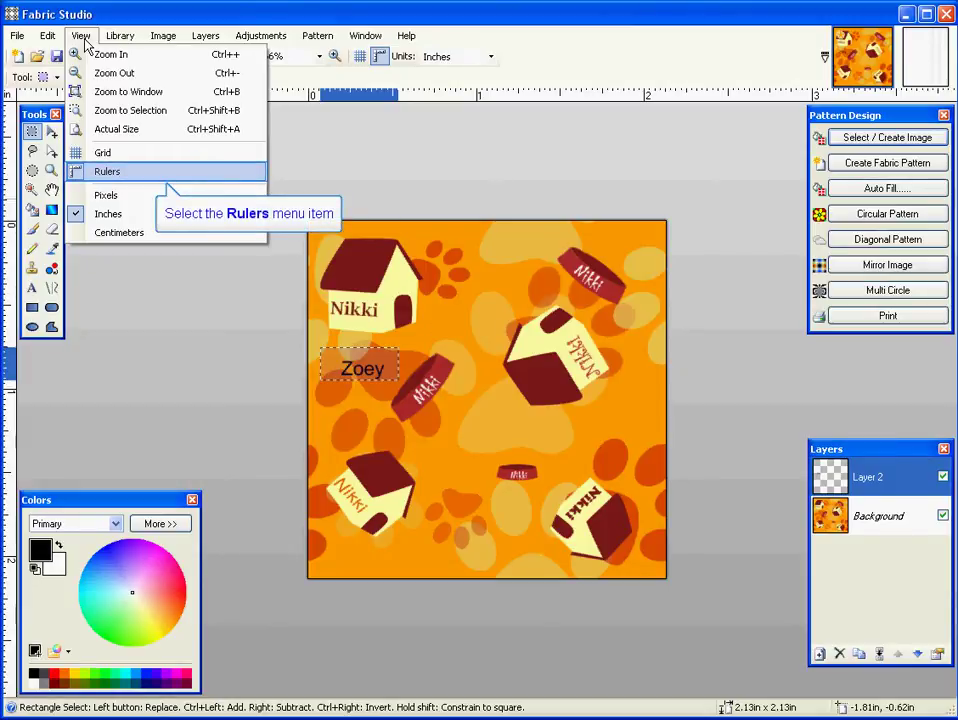
{"action": "left_click", "coordinate": [104, 174]}
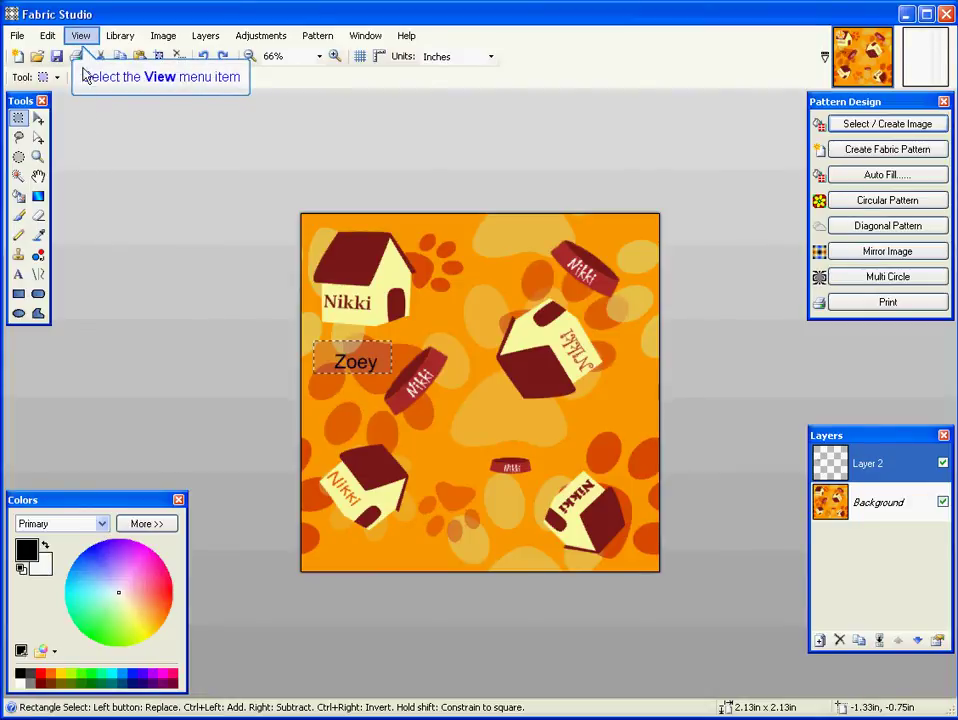
{"action": "left_click", "coordinate": [81, 37]}
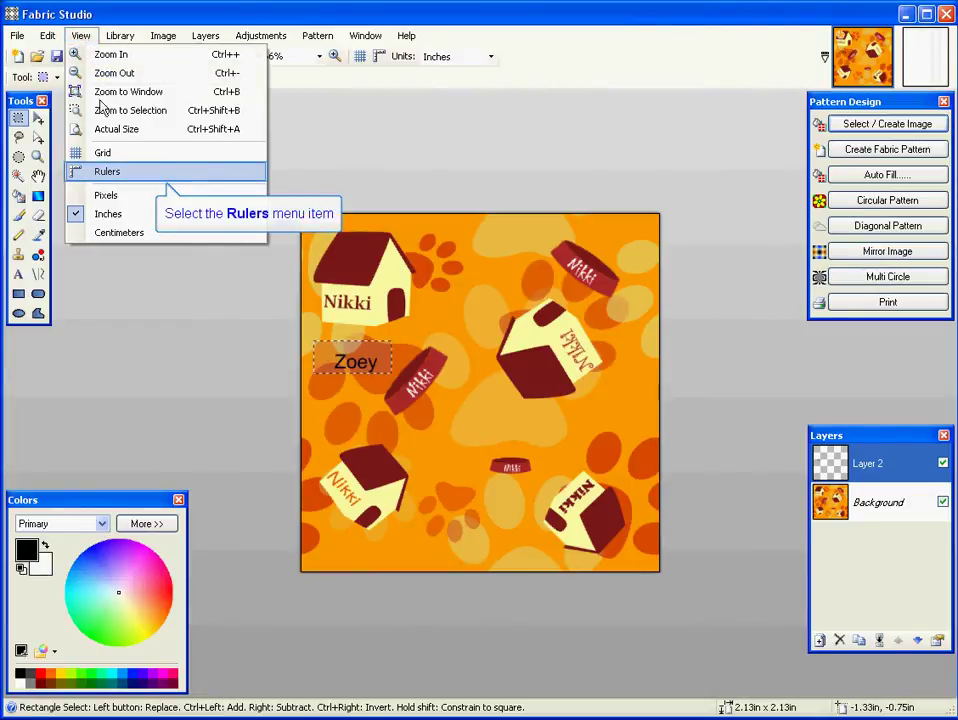
{"action": "left_click", "coordinate": [104, 173]}
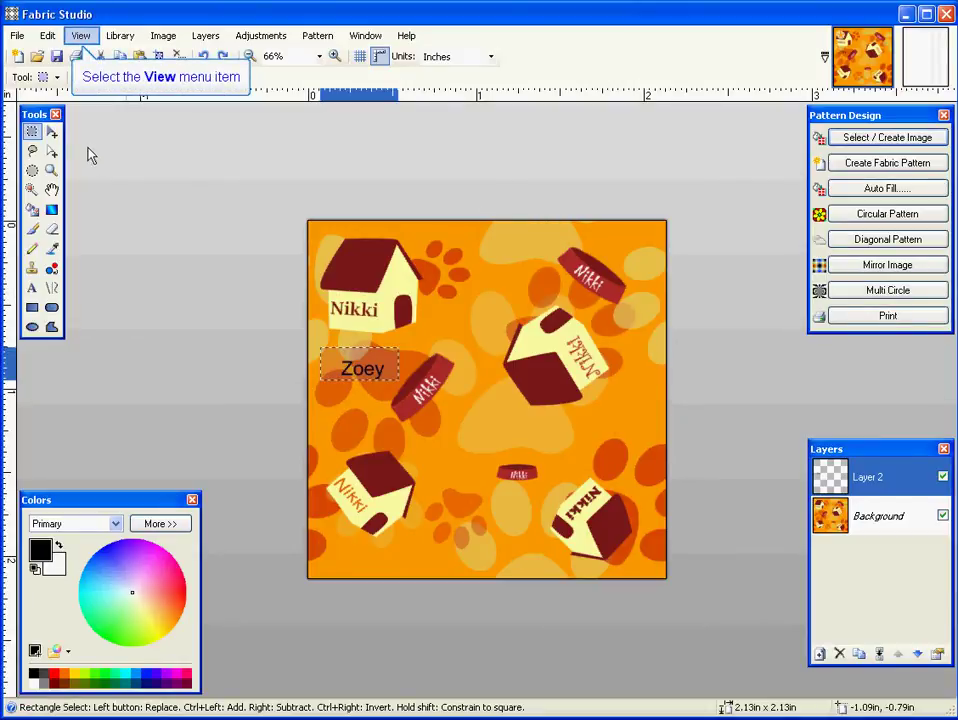
{"action": "left_click", "coordinate": [81, 37]}
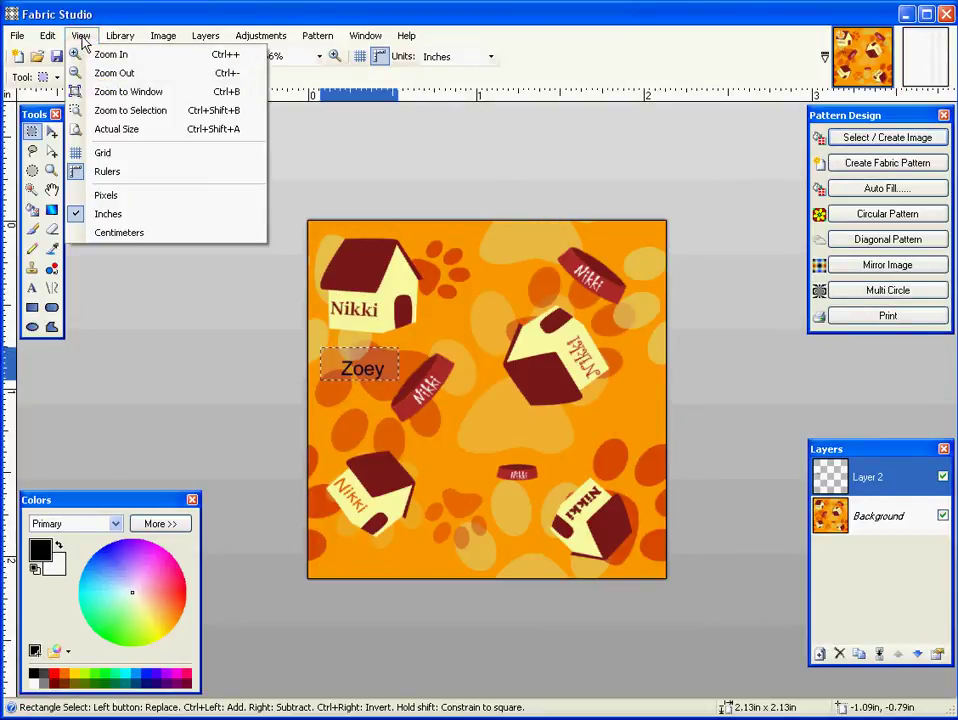
{"action": "key", "text": "Right"}
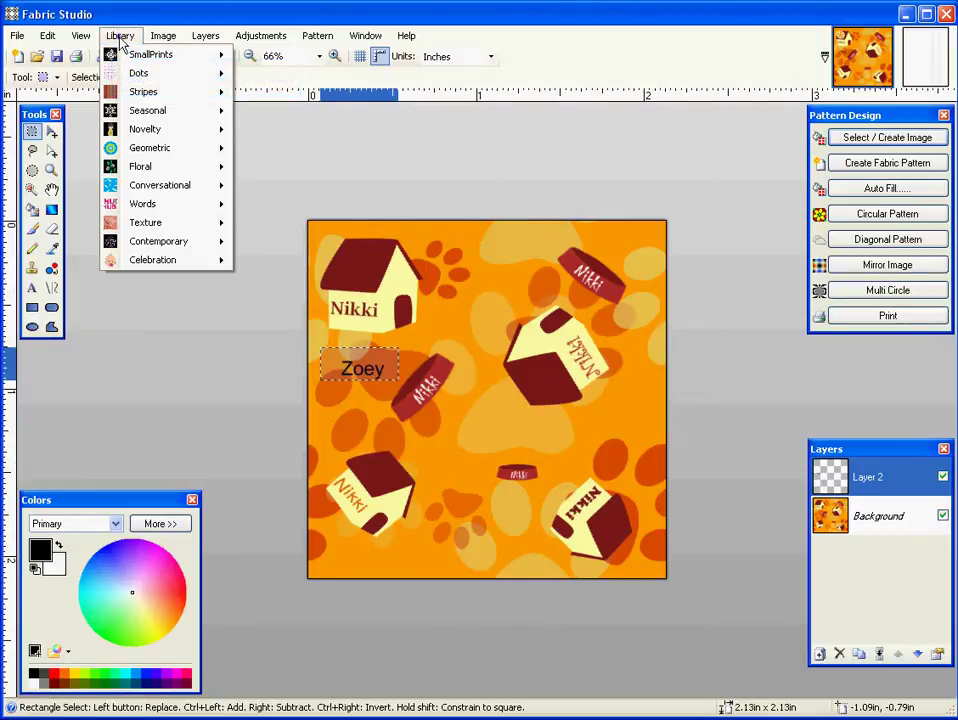
Step: Open the Blue Plaid fabric from Library > Stripes > Color as a new image
{"action": "key", "text": "Down"}
{"action": "key", "text": "Down"}
{"action": "key", "text": "Down"}
{"action": "key", "text": "Right"}
{"action": "key", "text": "Down"}
{"action": "key", "text": "Right"}
{"action": "key", "text": "Down"}
{"action": "key", "text": "Down"}
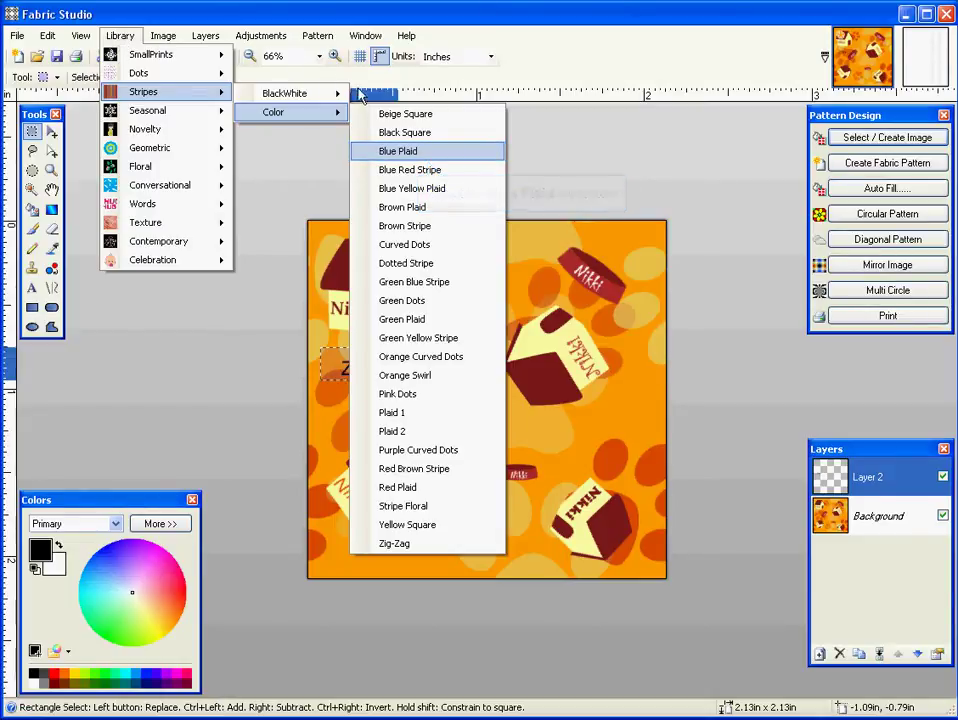
{"action": "left_click", "coordinate": [392, 157]}
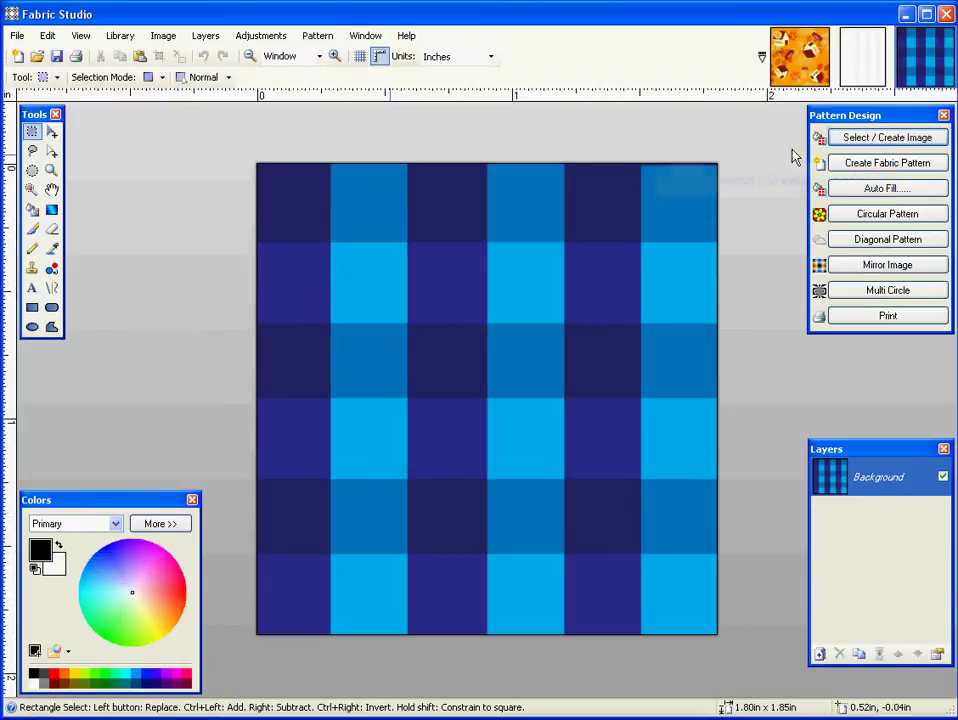
Step: Browse the Stripes sample folder in thumbnail view and pick Brown Plaid as the image source
{"action": "left_click", "coordinate": [877, 145]}
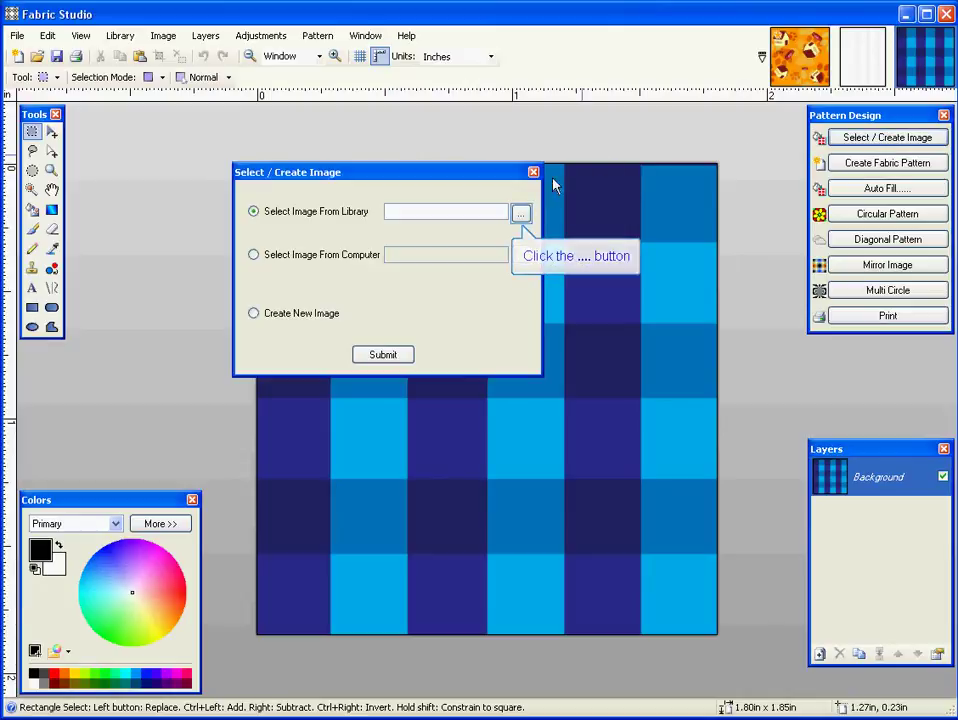
{"action": "left_click", "coordinate": [519, 219]}
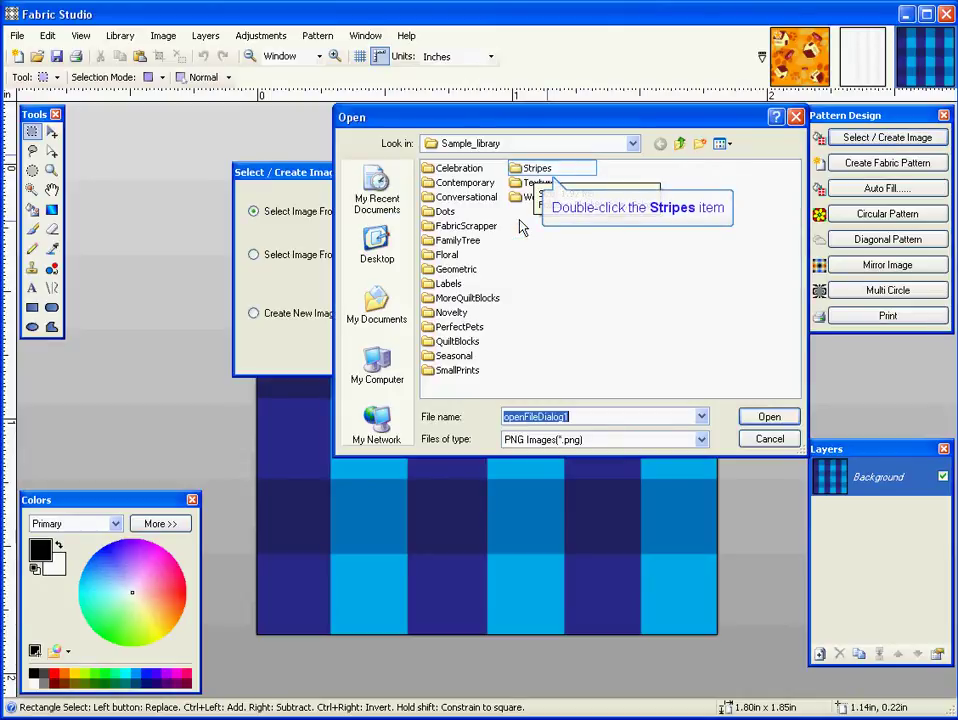
{"action": "double_click", "coordinate": [537, 169]}
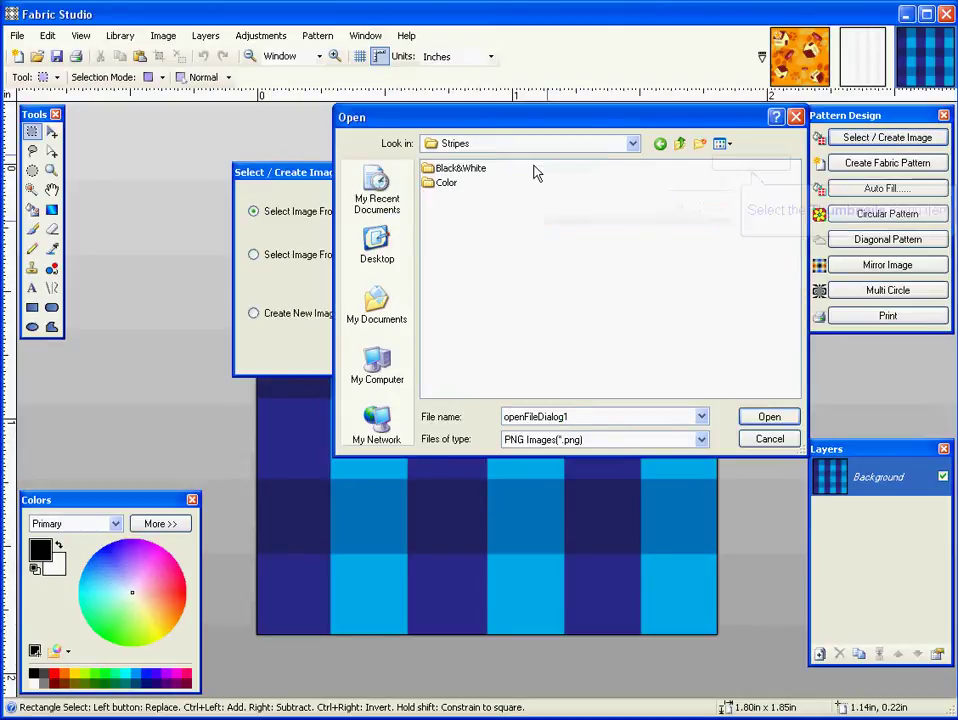
{"action": "left_click", "coordinate": [726, 143]}
{"action": "left_click", "coordinate": [742, 156]}
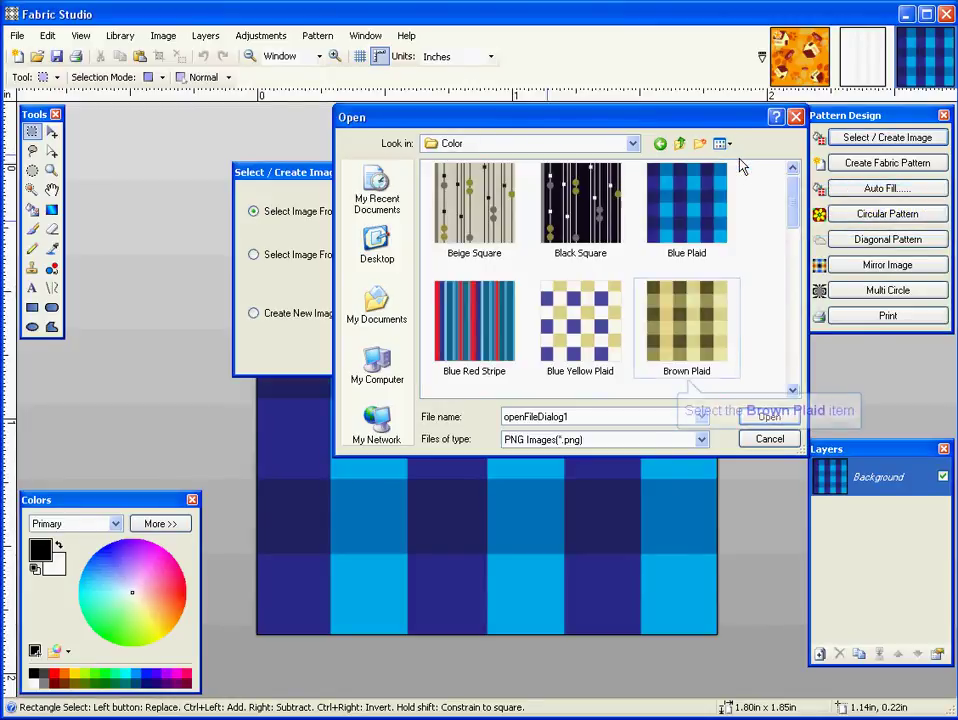
{"action": "left_click", "coordinate": [690, 330]}
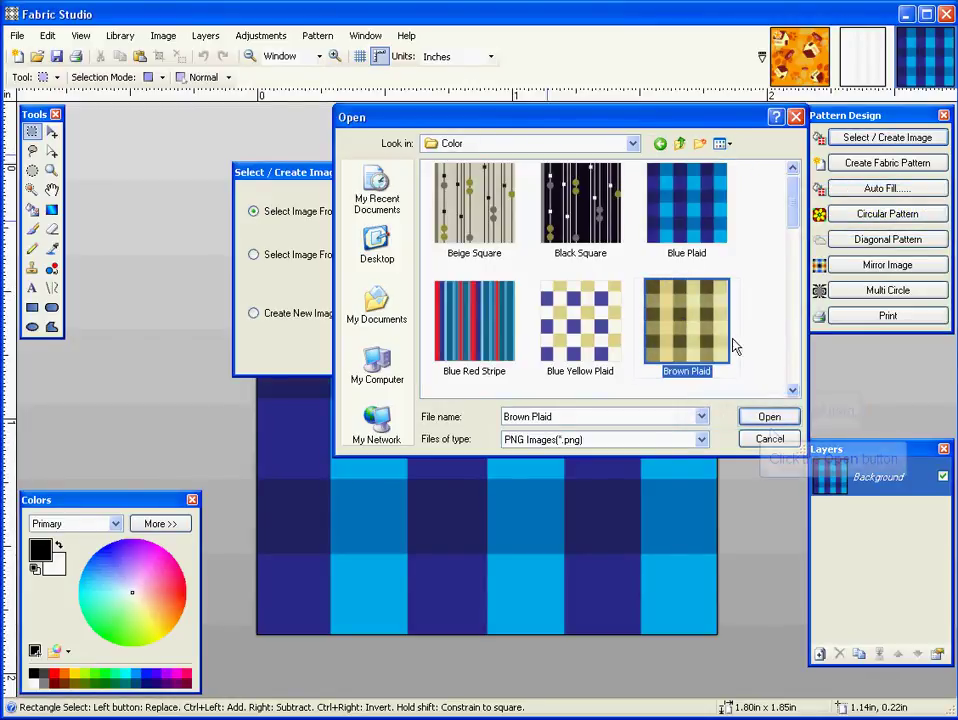
{"action": "left_click", "coordinate": [766, 418]}
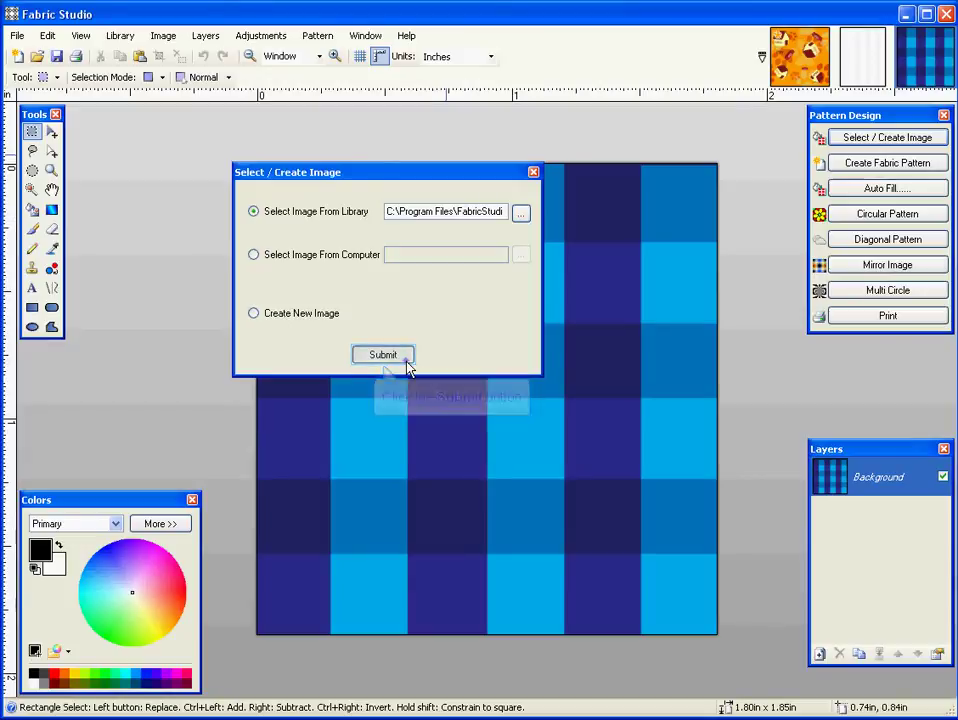
Step: Load Brown Plaid and confirm its size unchanged at 548 × 555 pixels, 300 pixels/inch
{"action": "left_click", "coordinate": [383, 355]}
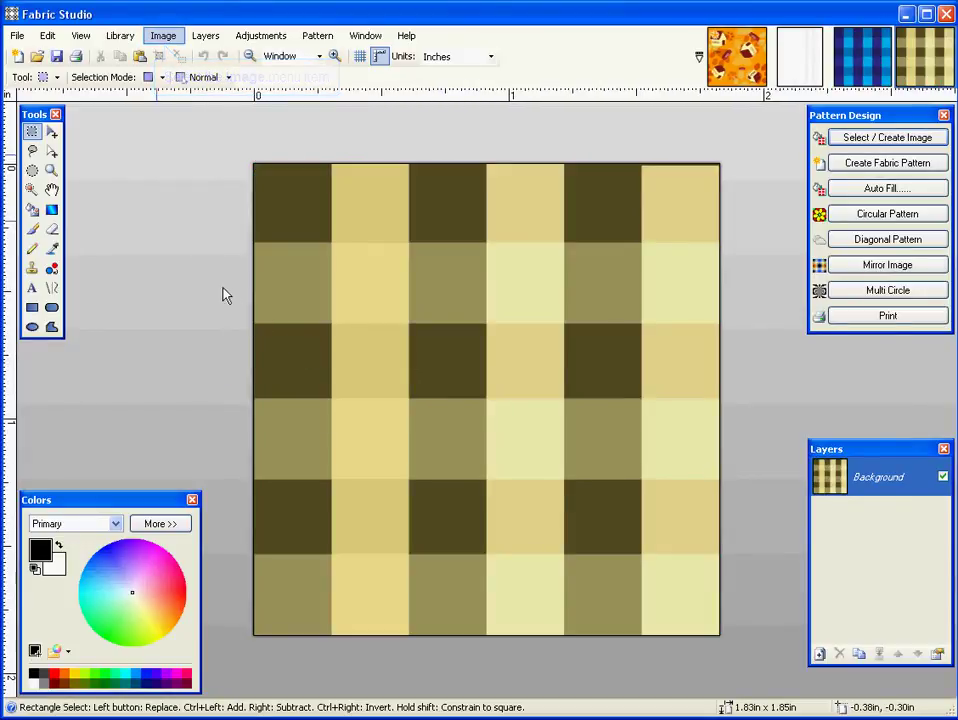
{"action": "left_click", "coordinate": [160, 36]}
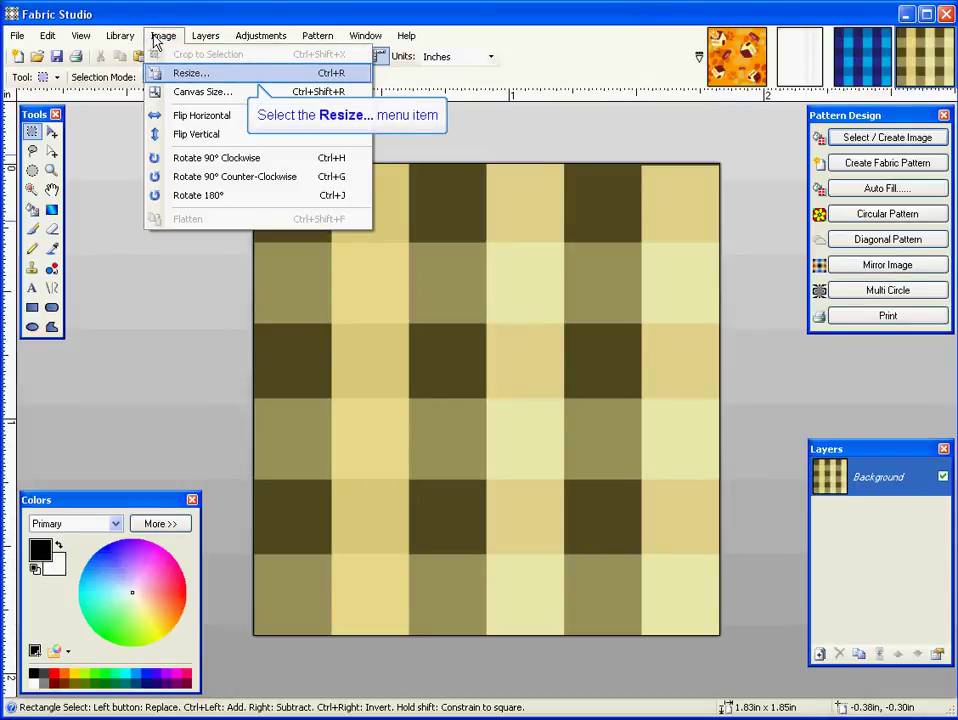
{"action": "left_click", "coordinate": [190, 73]}
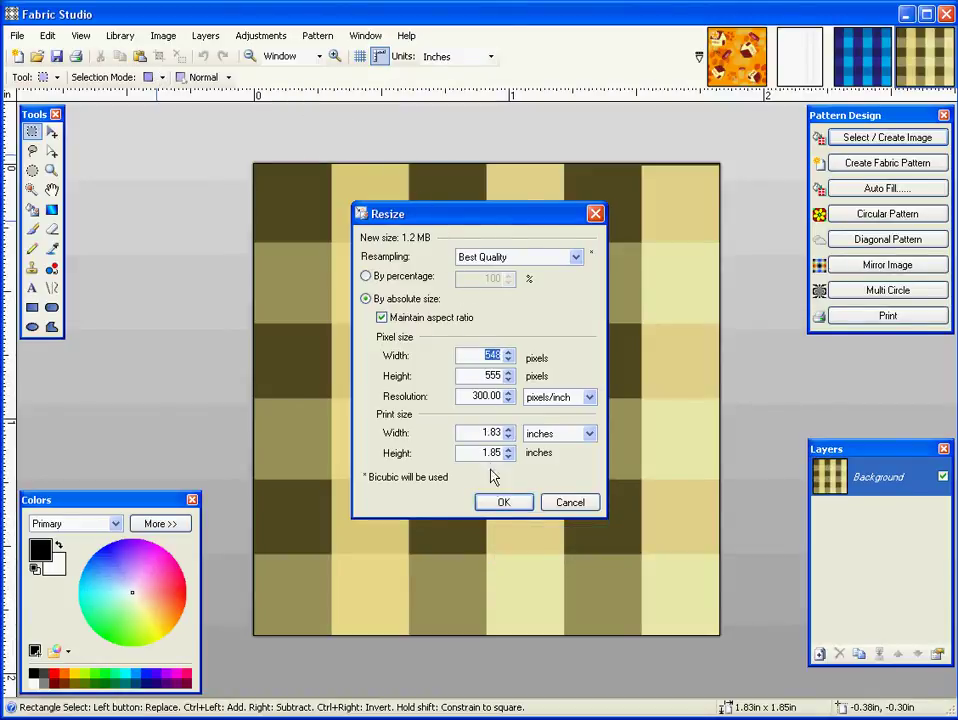
{"action": "left_click", "coordinate": [493, 508]}
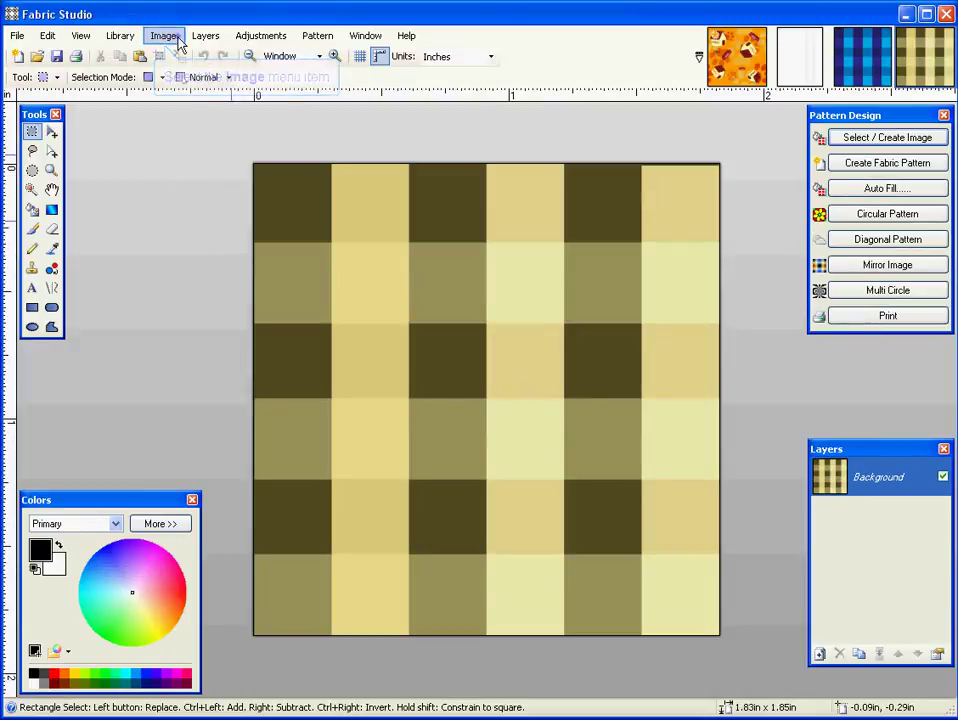
Step: Rotate the white striped image 90° clockwise into landscape
{"action": "left_click", "coordinate": [178, 40]}
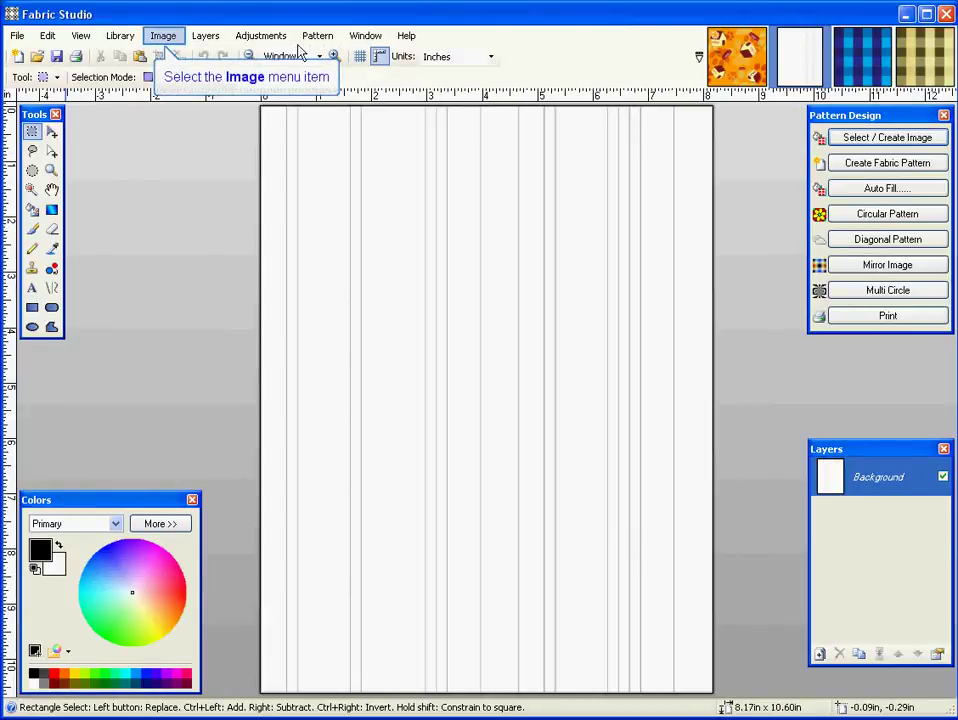
{"action": "left_click", "coordinate": [165, 40]}
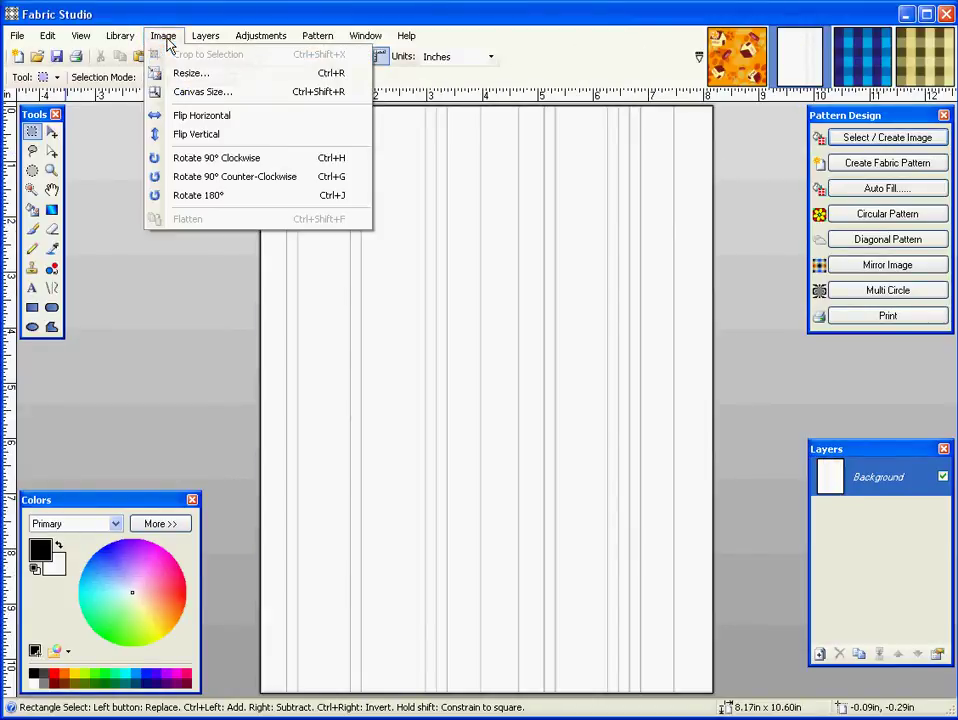
{"action": "left_click", "coordinate": [211, 159]}
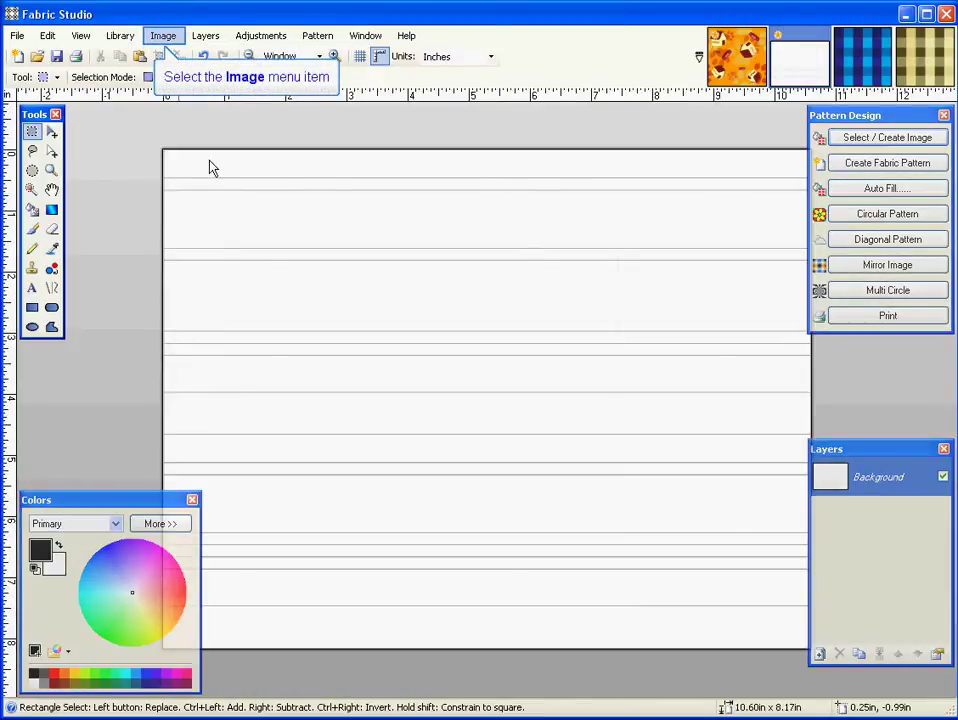
Step: Bring up the Canvas Size settings, showing 768 × 588 pixels at 72 pixels/inch
{"action": "left_click", "coordinate": [166, 38]}
{"action": "key", "text": "Down"}
{"action": "key", "text": "Down"}
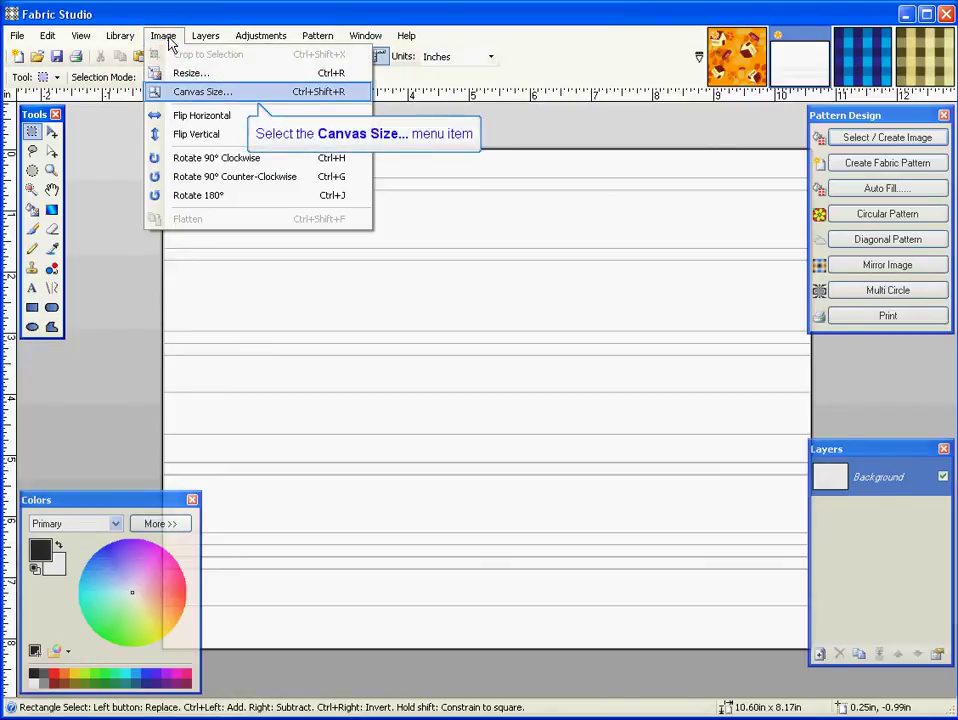
{"action": "left_click", "coordinate": [192, 92]}
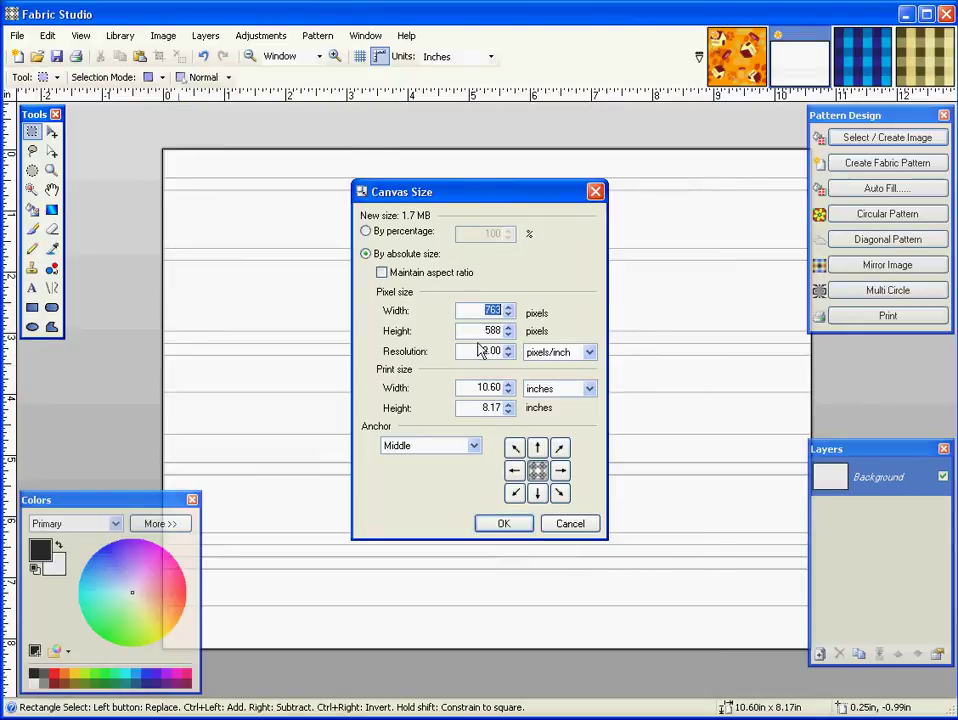
Step: Keep the canvas size, then add Layer 2 and Layer 3 above the Background
{"action": "left_click", "coordinate": [497, 526]}
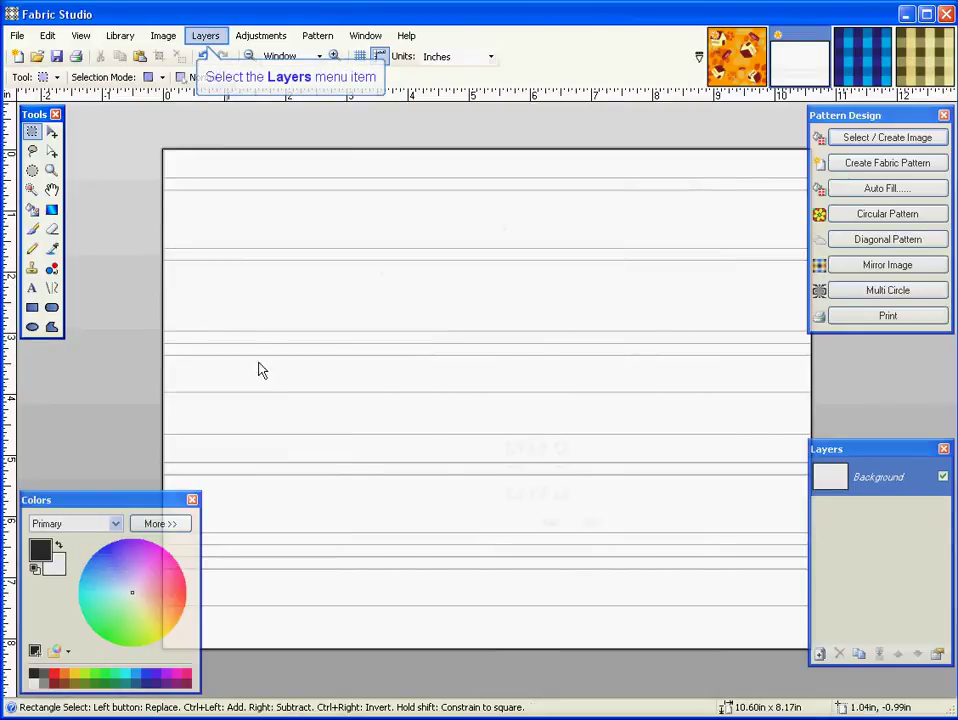
{"action": "left_click", "coordinate": [207, 38]}
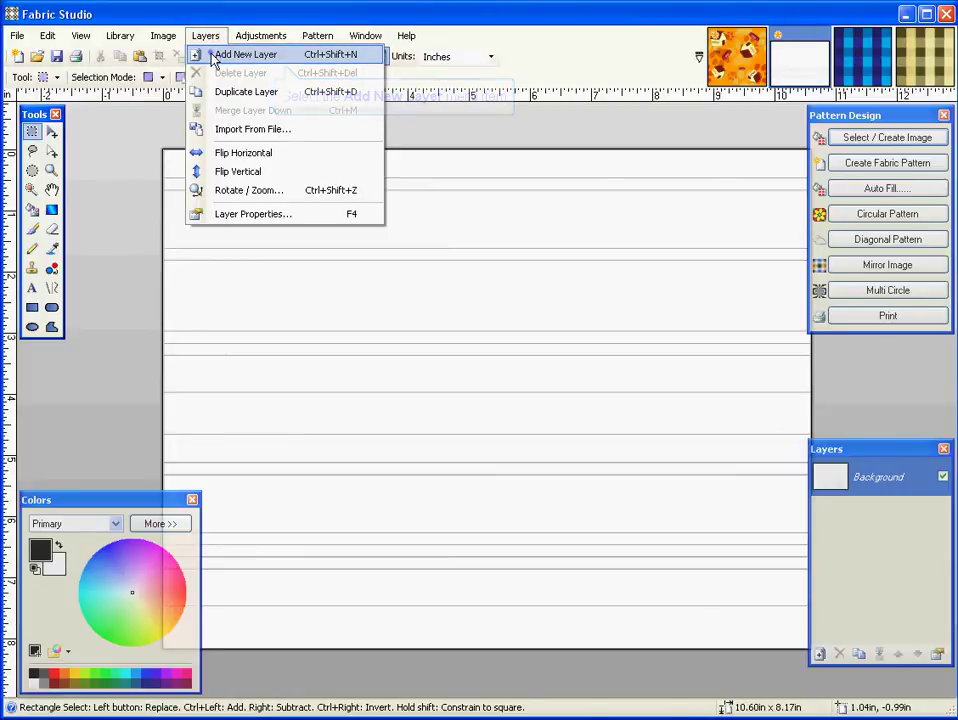
{"action": "left_click", "coordinate": [213, 57]}
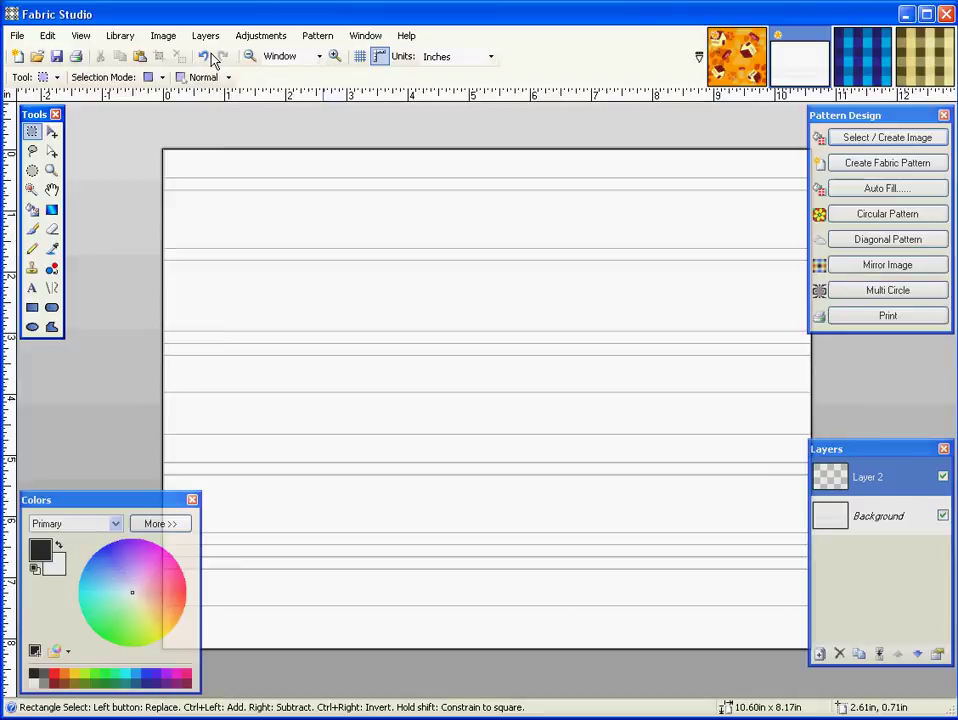
{"action": "left_click", "coordinate": [819, 653]}
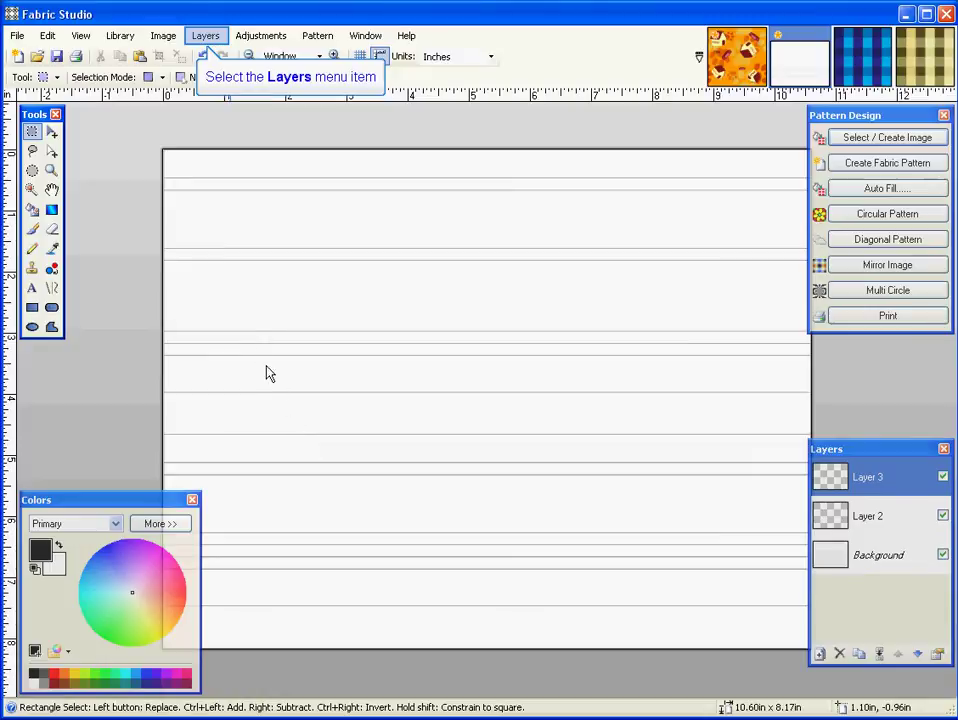
Step: Apply Levels to Layer 3 with the output gamma raised to 2.41
{"action": "left_click", "coordinate": [206, 37]}
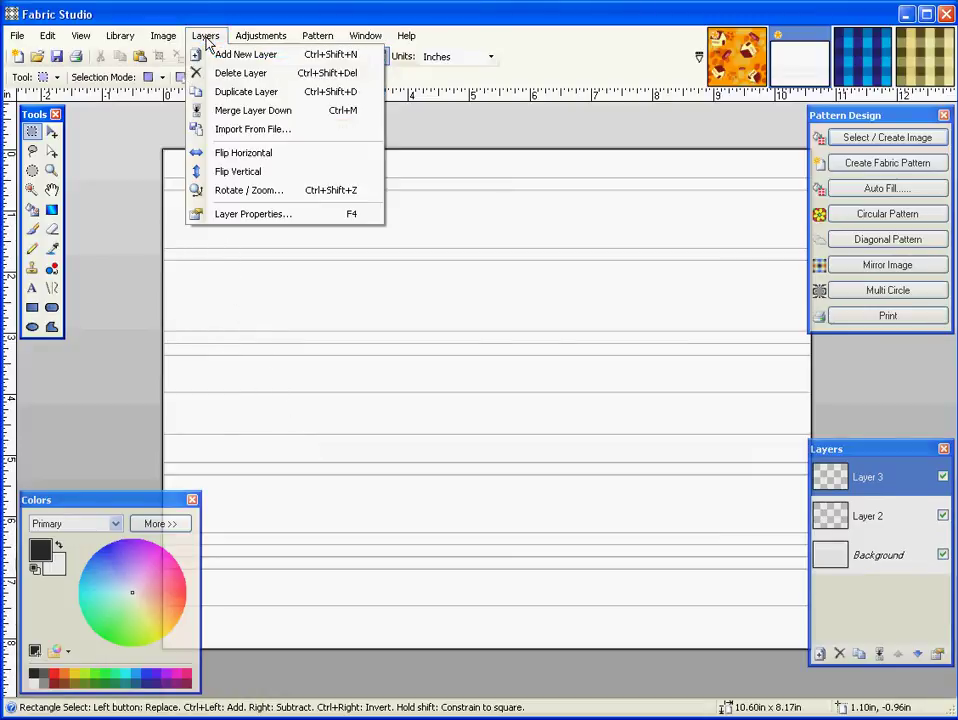
{"action": "left_click", "coordinate": [237, 37]}
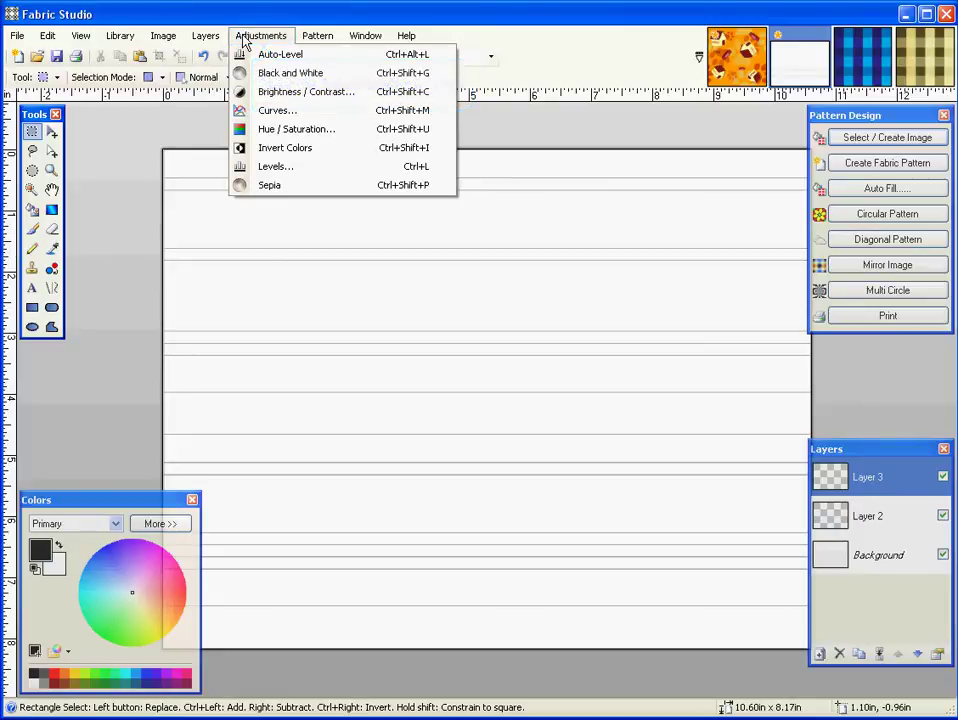
{"action": "left_click", "coordinate": [243, 38]}
{"action": "left_click", "coordinate": [243, 38]}
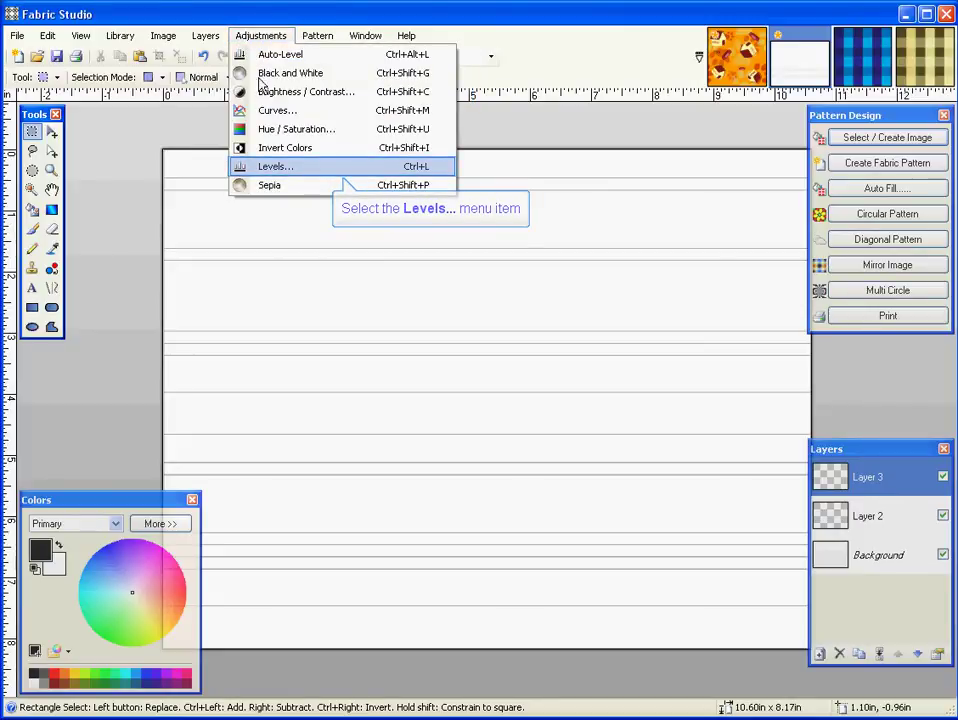
{"action": "left_click", "coordinate": [265, 168]}
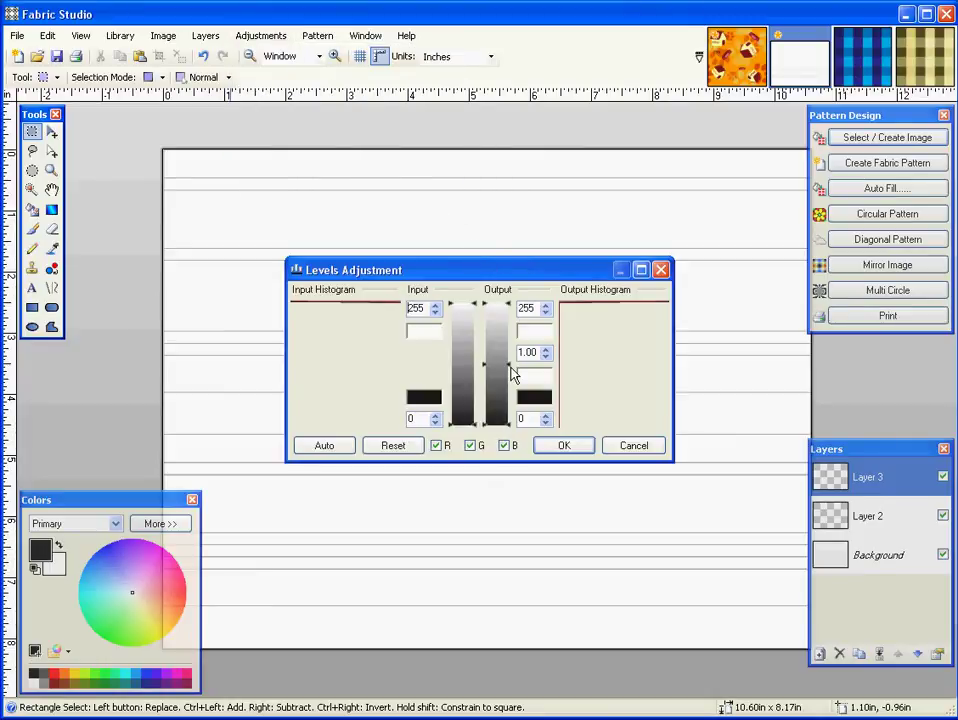
{"action": "left_click_drag", "start_coordinate": [511, 372], "coordinate": [513, 405]}
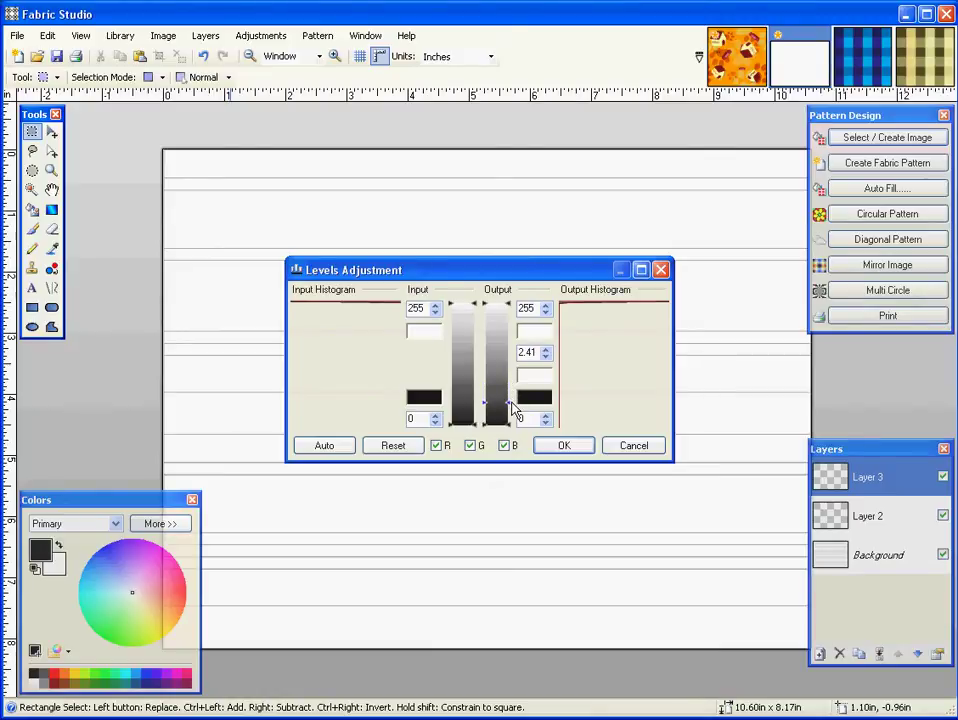
{"action": "left_click", "coordinate": [563, 446]}
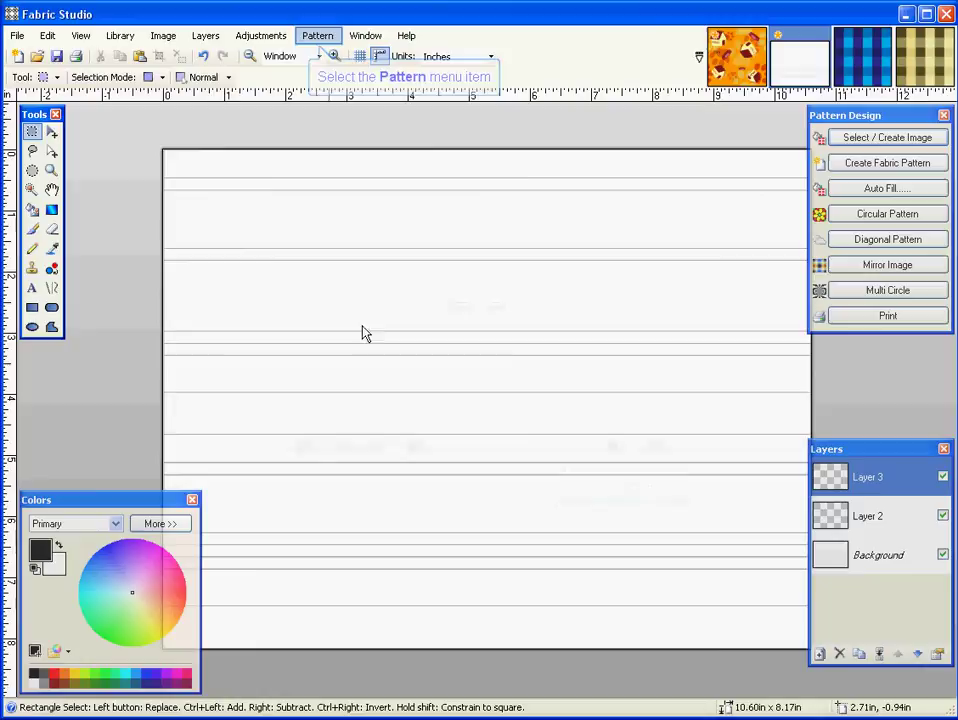
Step: Apply Circular Pattern to Layer 3 with defaults: 4 pieces per quarter, 100% radius and zoom
{"action": "left_click", "coordinate": [314, 37]}
{"action": "key", "text": "Down"}
{"action": "key", "text": "Down"}
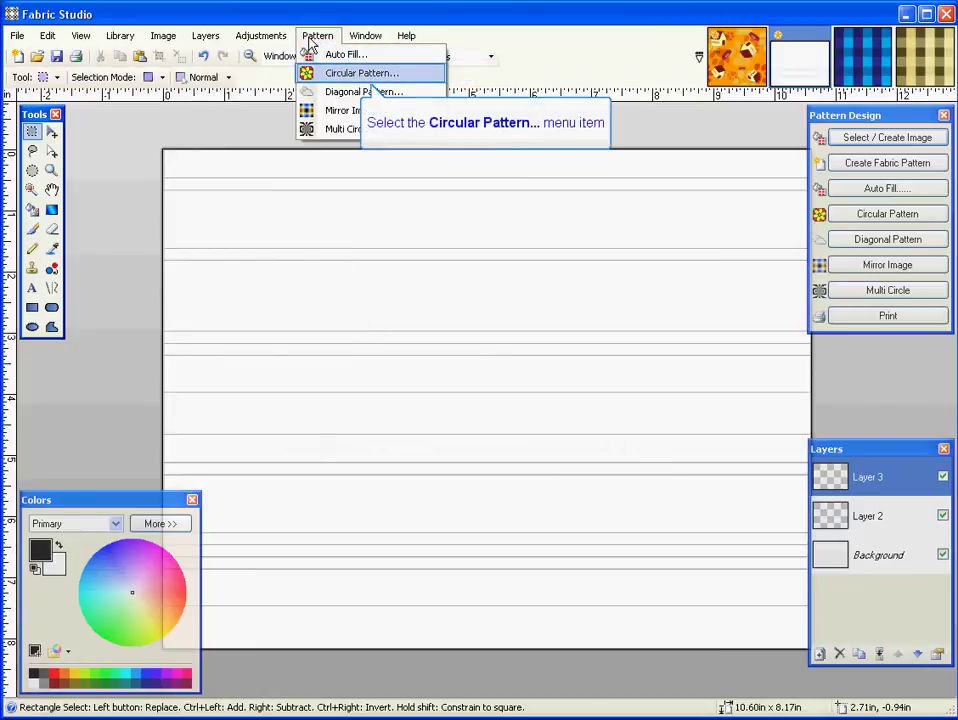
{"action": "left_click", "coordinate": [330, 80]}
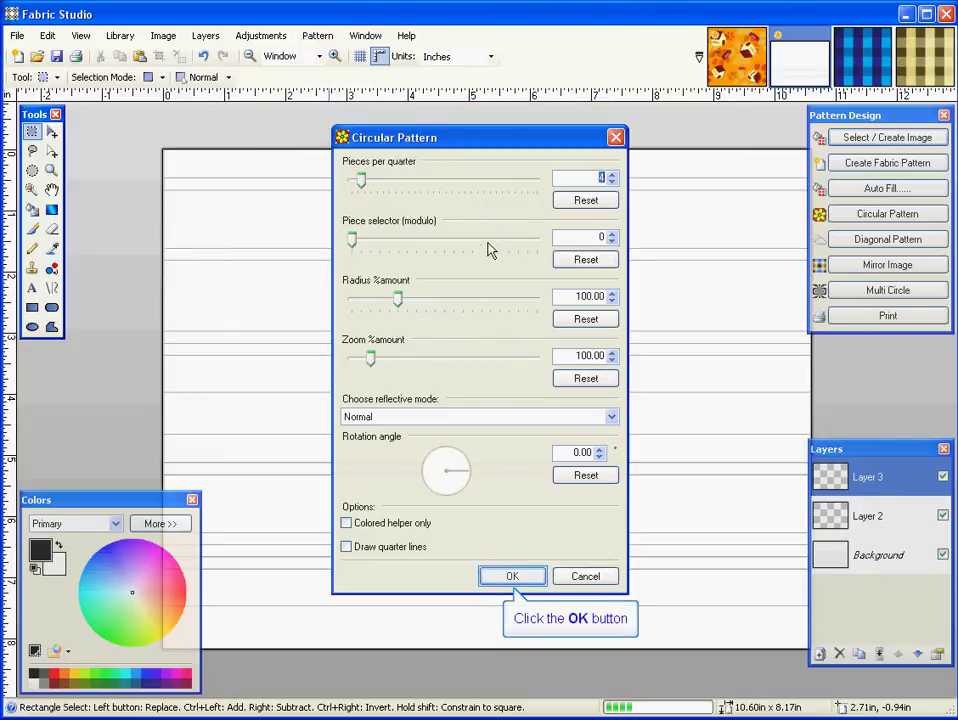
{"action": "left_click", "coordinate": [523, 580]}
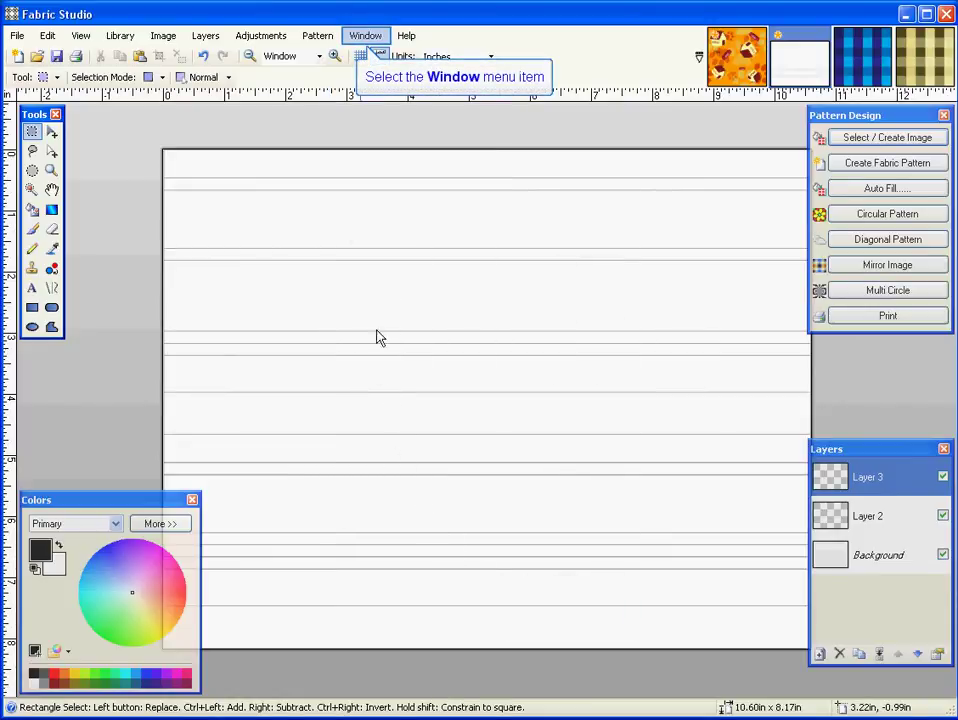
{"action": "left_click", "coordinate": [362, 38]}
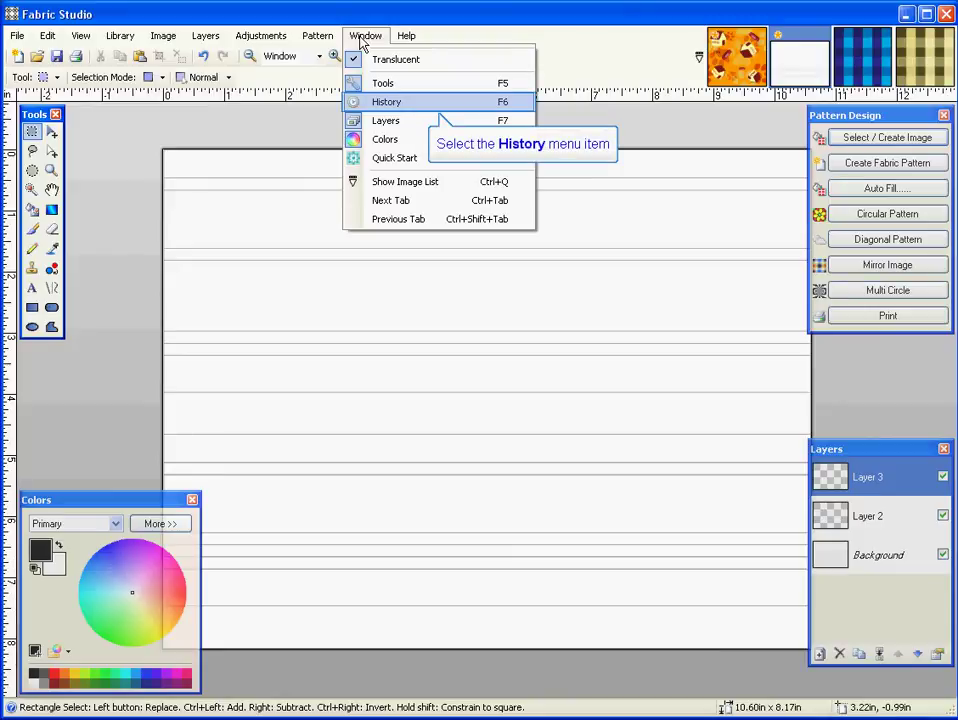
{"action": "left_click", "coordinate": [386, 102]}
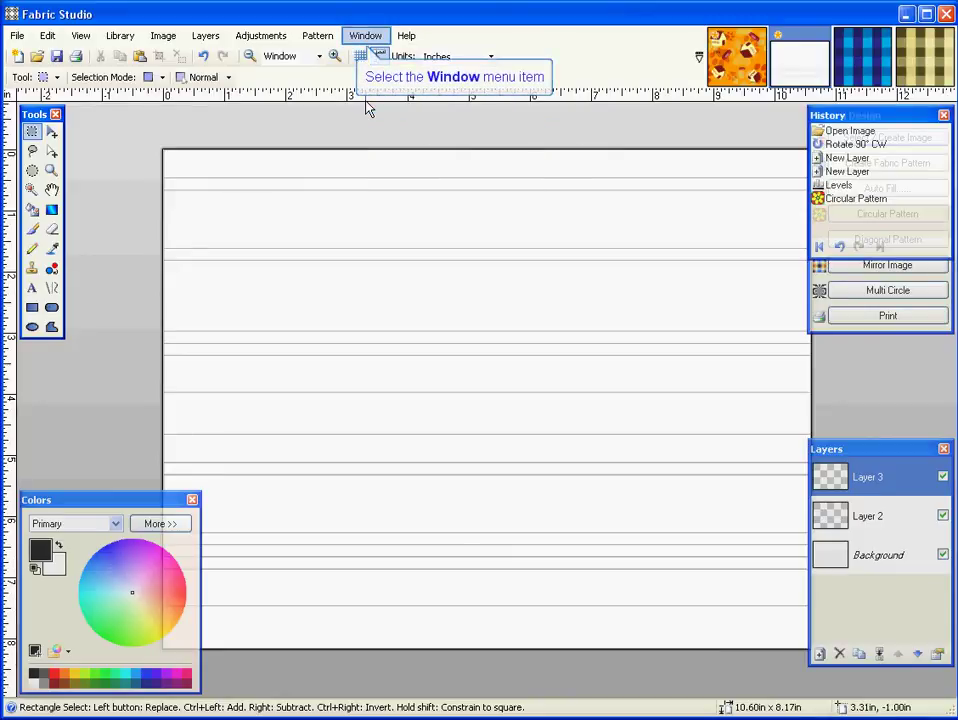
{"action": "left_click", "coordinate": [365, 38]}
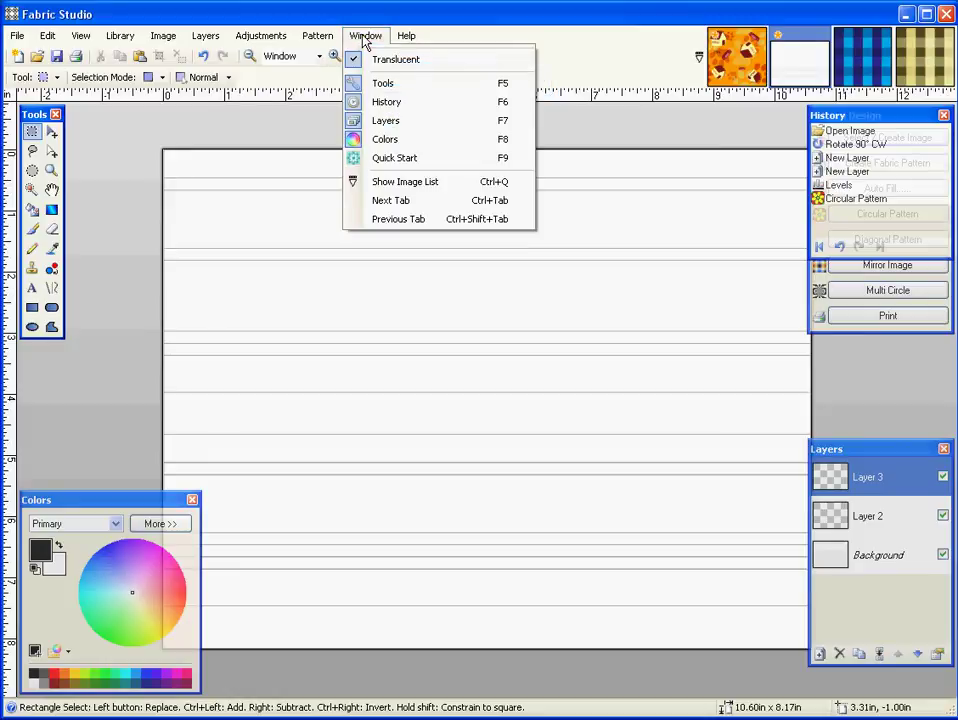
{"action": "left_click", "coordinate": [384, 104]}
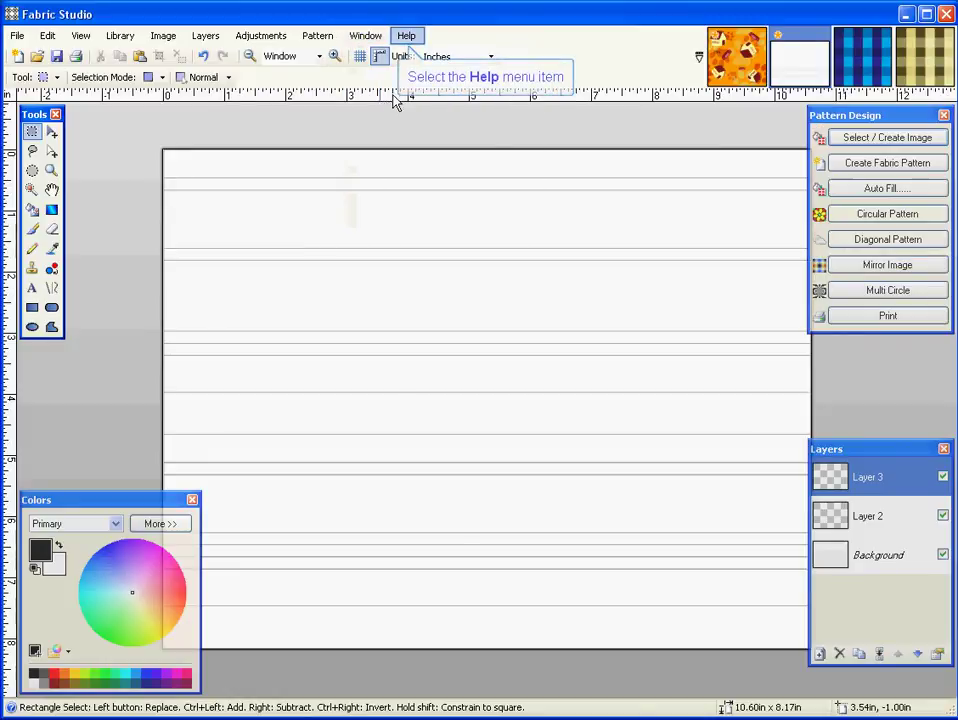
{"action": "left_click", "coordinate": [405, 37]}
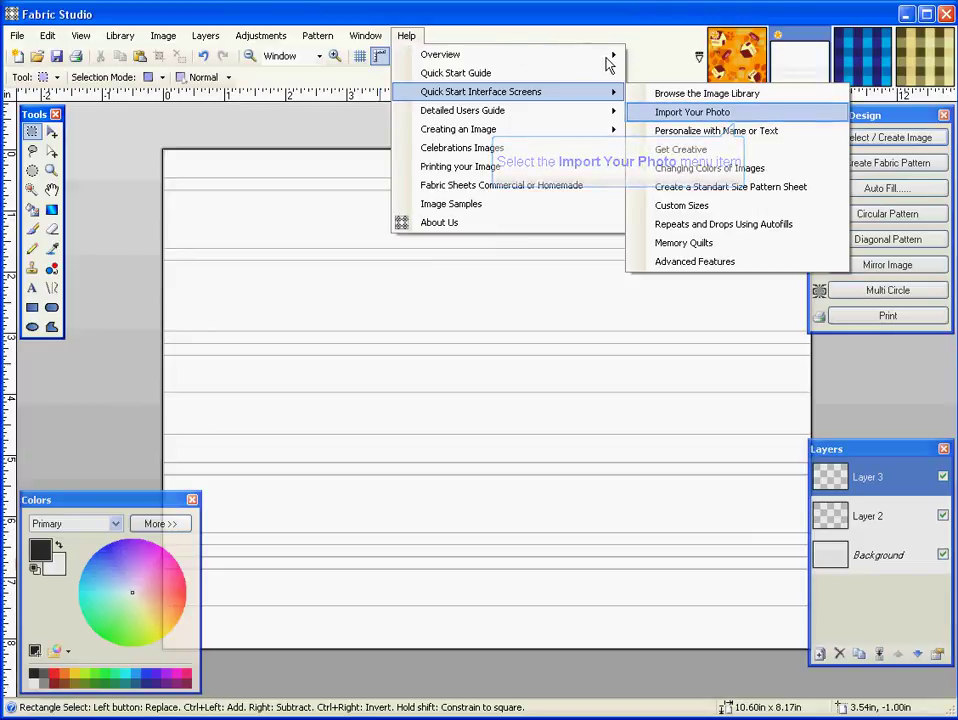
{"action": "left_click", "coordinate": [670, 113]}
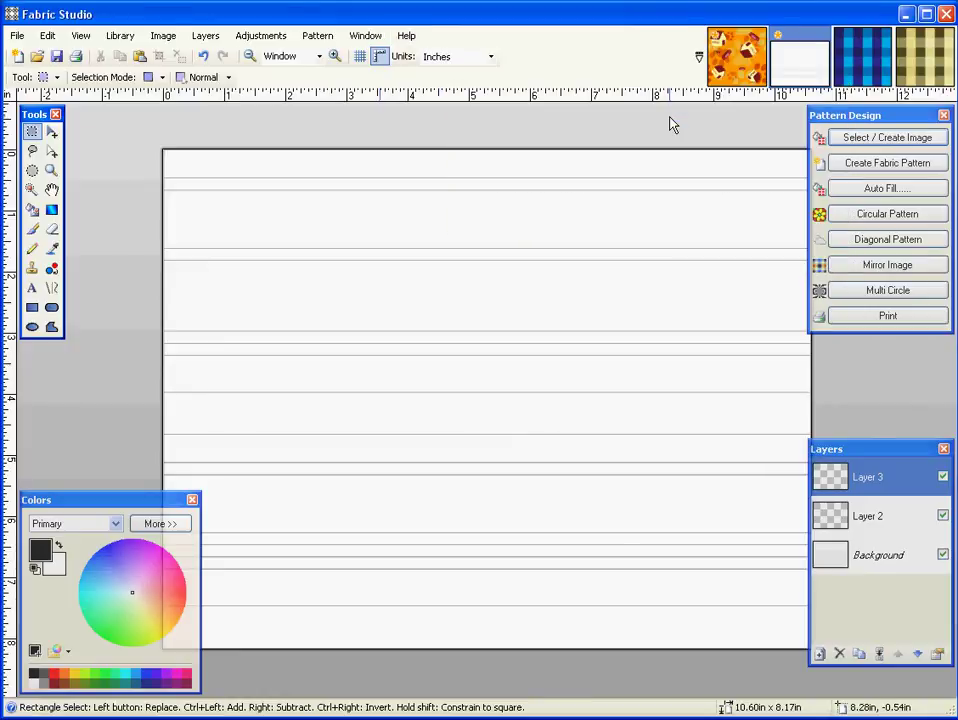